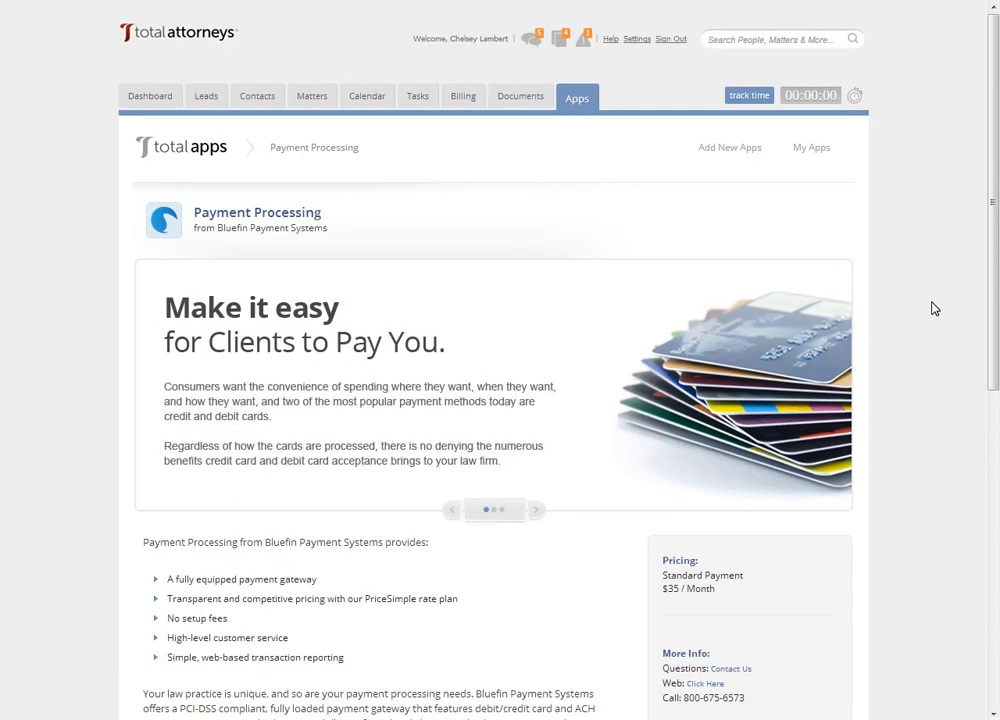
pyautogui.click(942, 303)
pyautogui.click(959, 290)
pyautogui.click(919, 292)
pyautogui.click(916, 296)
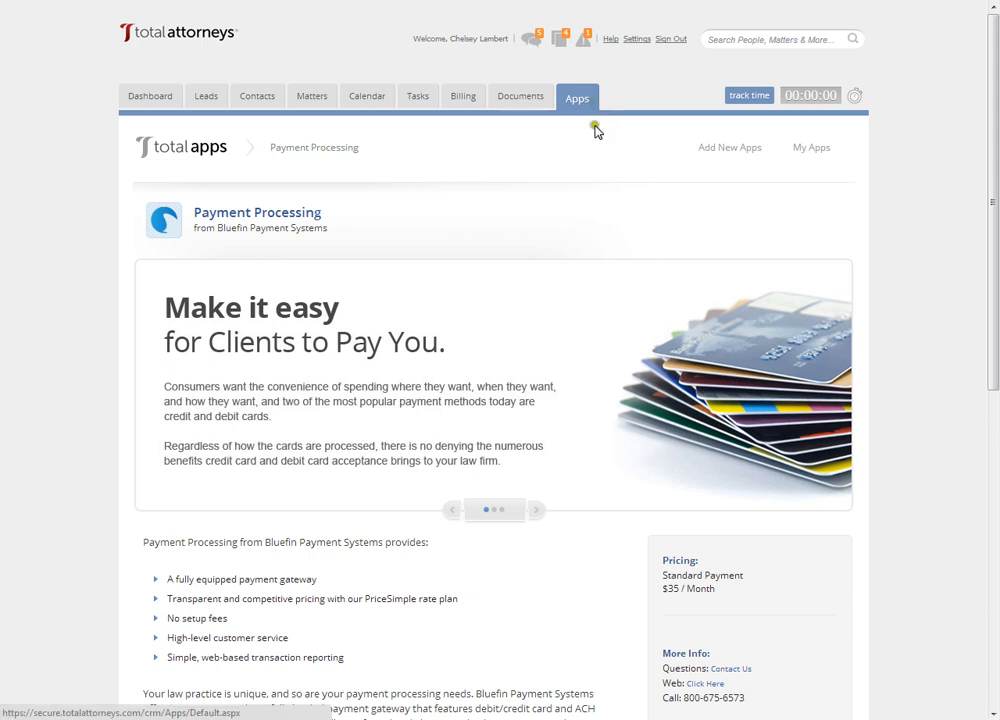
pyautogui.scroll(-1, 839, 564)
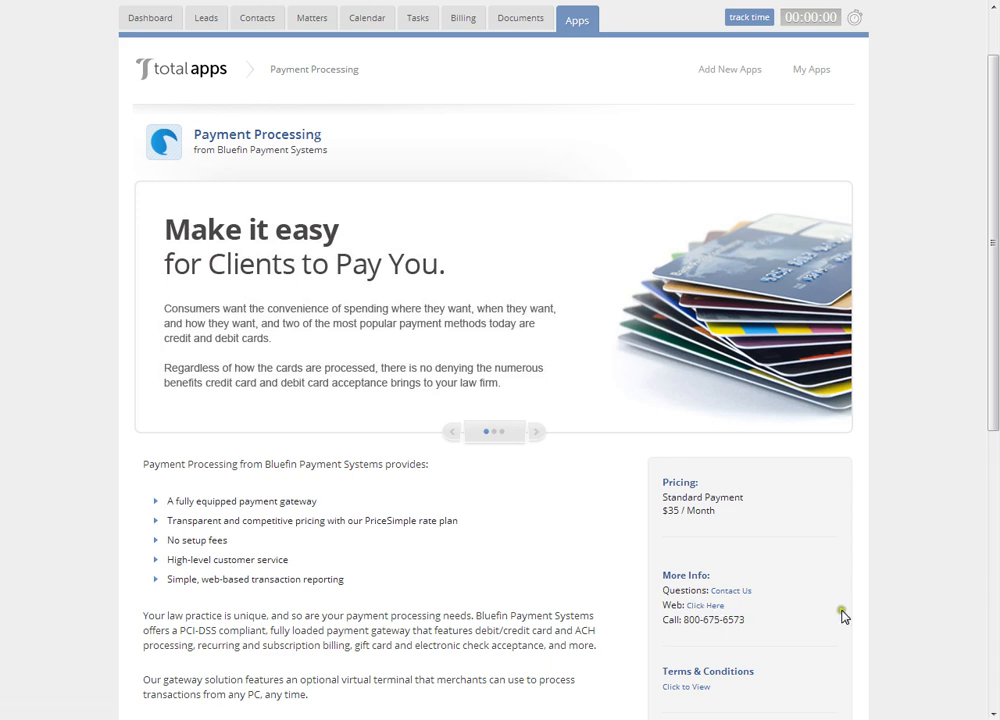
pyautogui.scroll(1, 842, 616)
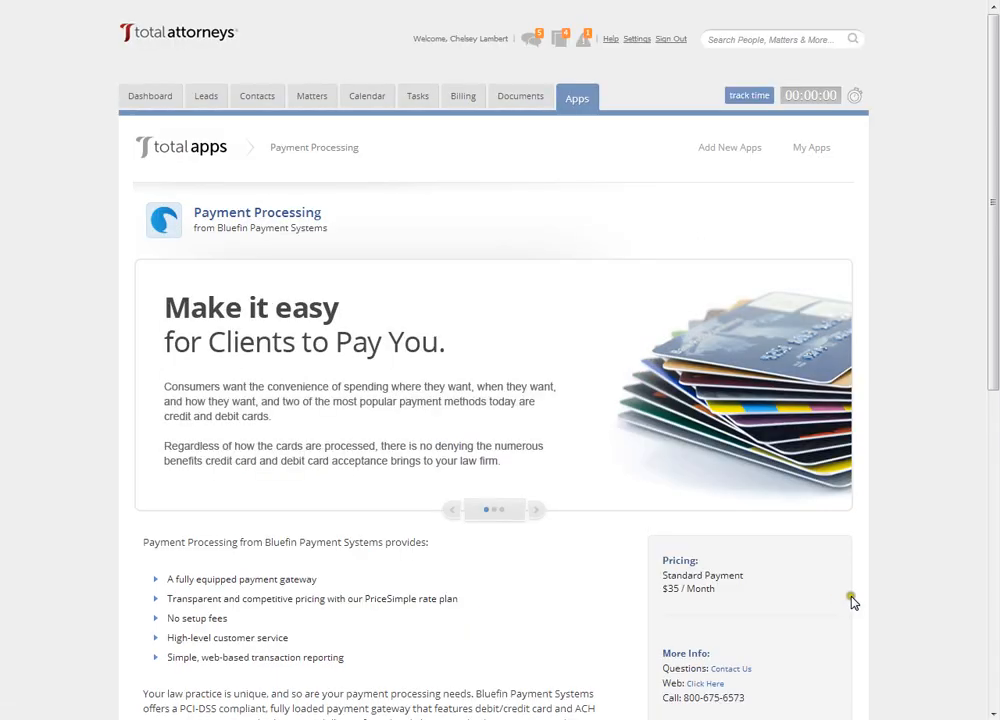
# - From the billing invoices, start a one-time online payment for the due $3,107.50 invoice and continue to its payment details
pyautogui.click(461, 100)
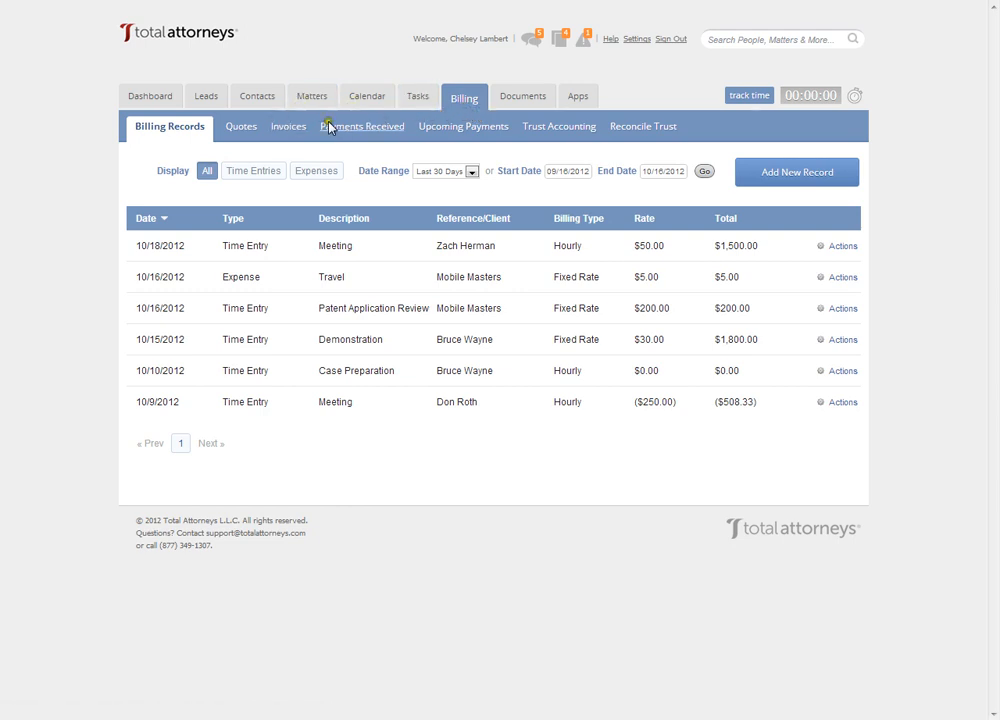
pyautogui.click(280, 131)
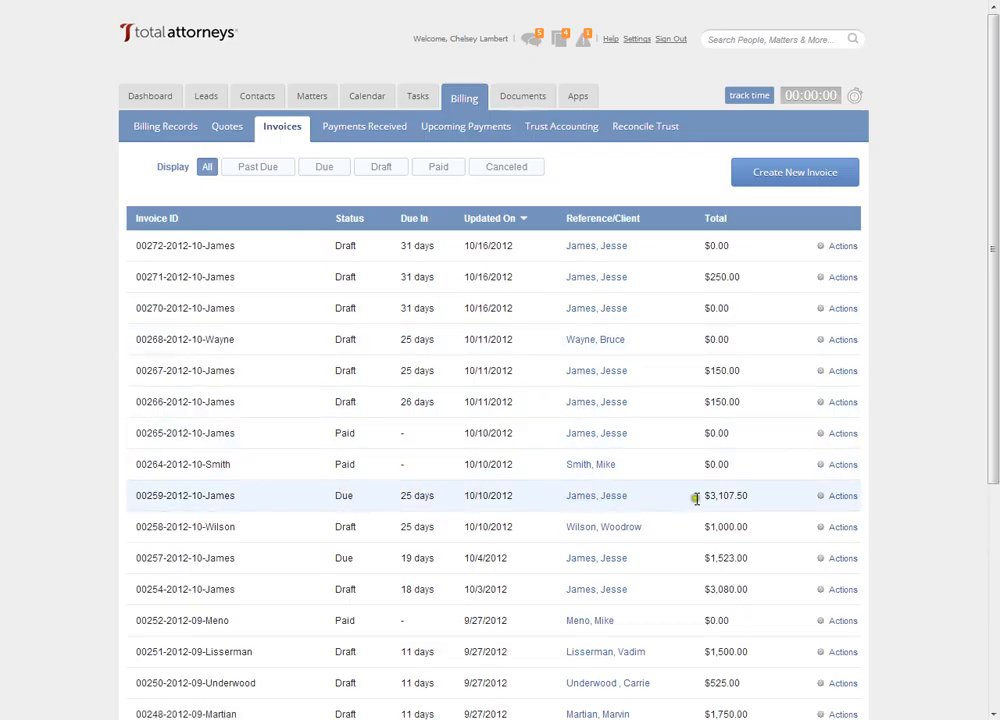
pyautogui.click(834, 497)
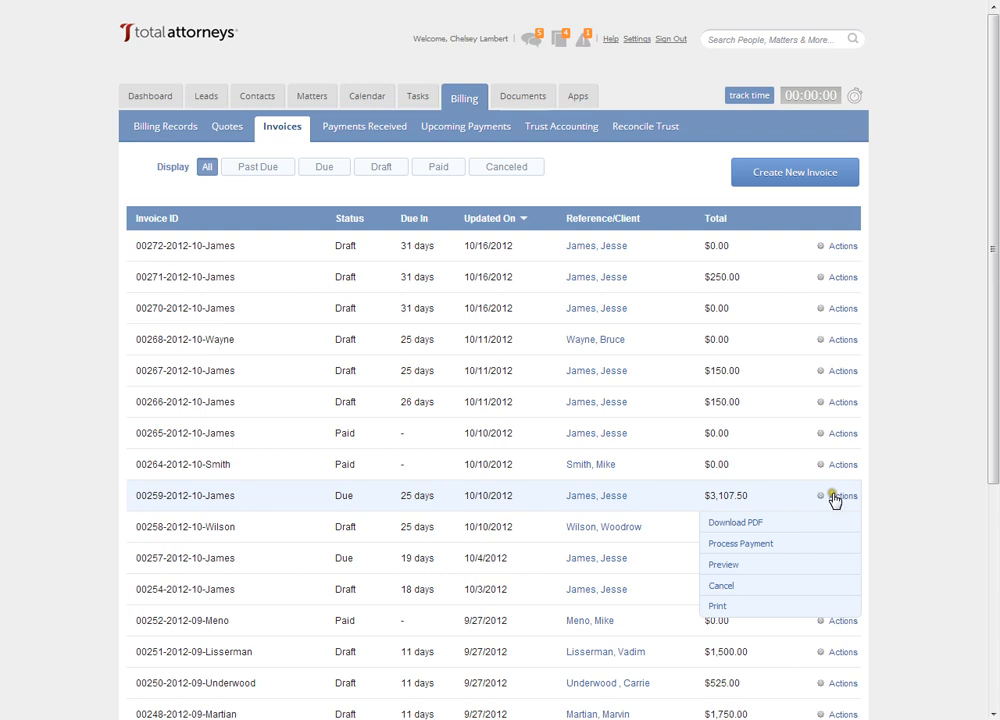
pyautogui.click(764, 545)
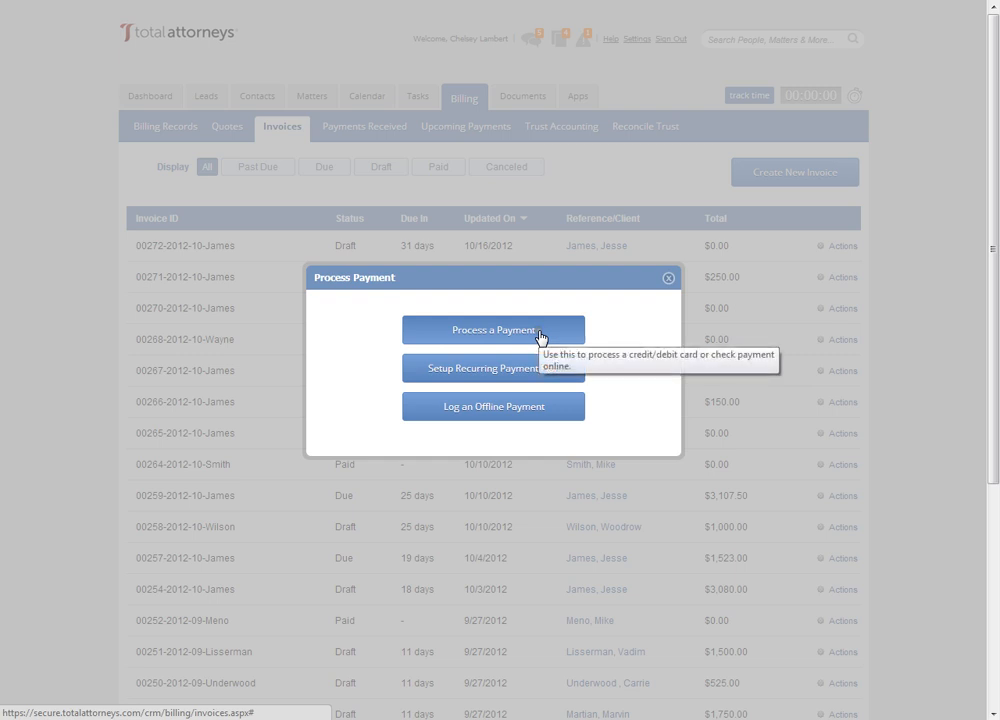
pyautogui.click(540, 335)
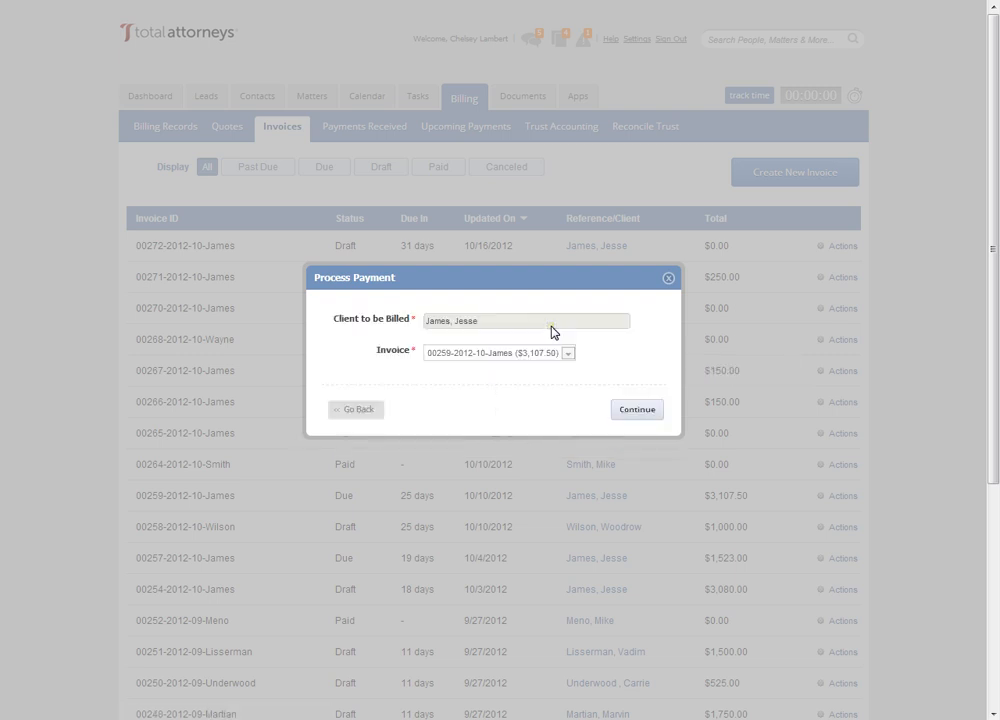
pyautogui.click(635, 413)
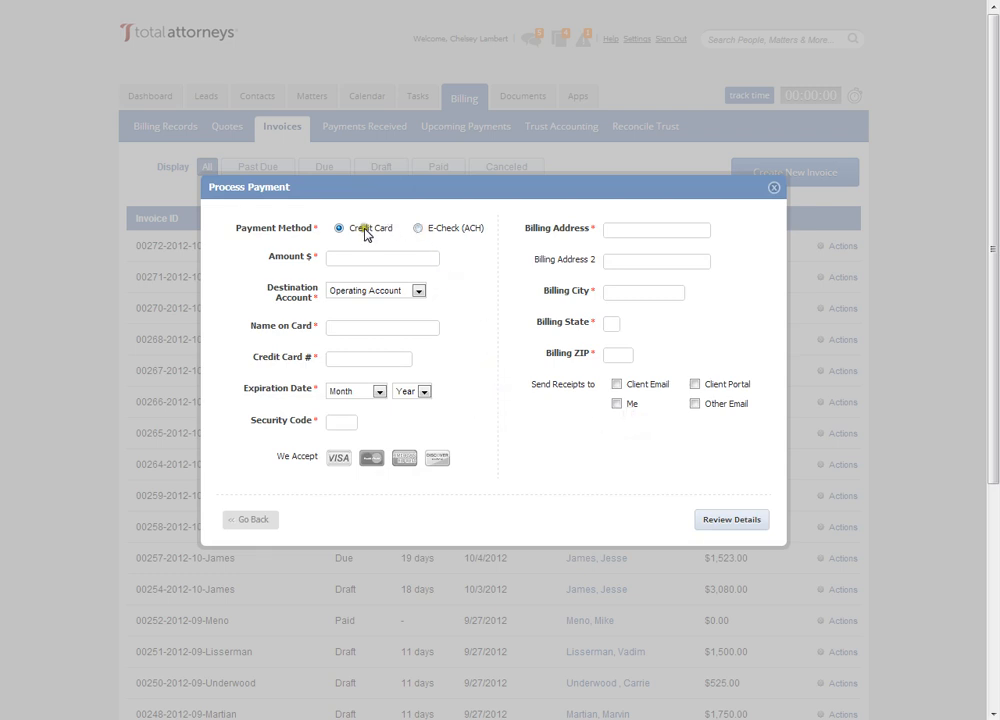
# - Set the payment method to Credit Card, the amount to 1000.00 and the destination account to IOLTA/Trust Account
pyautogui.click(418, 229)
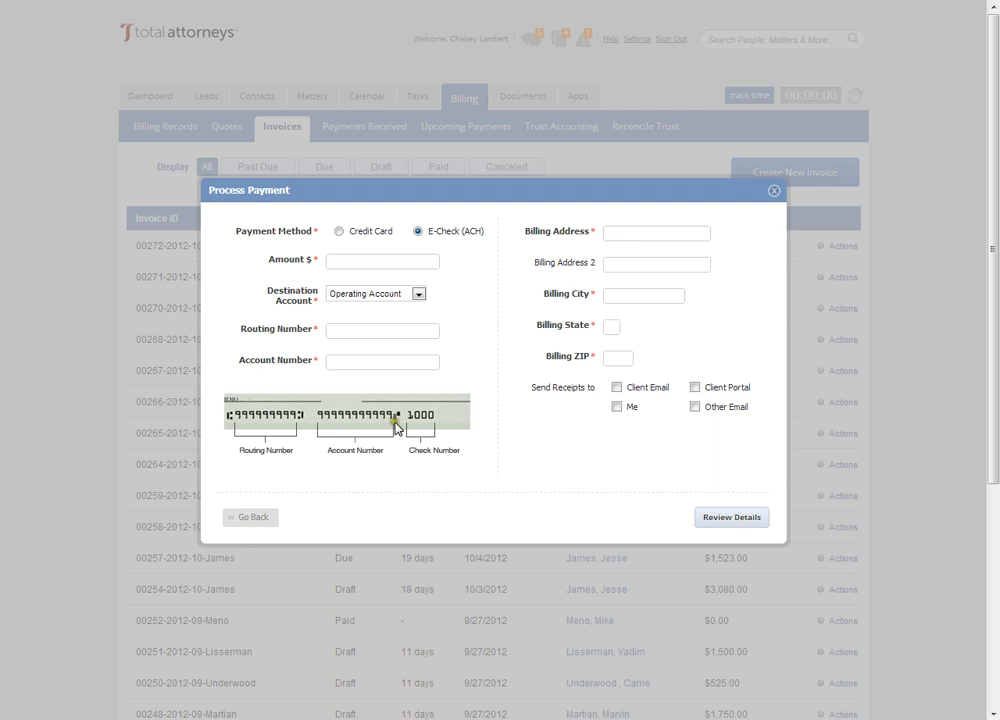
pyautogui.click(339, 230)
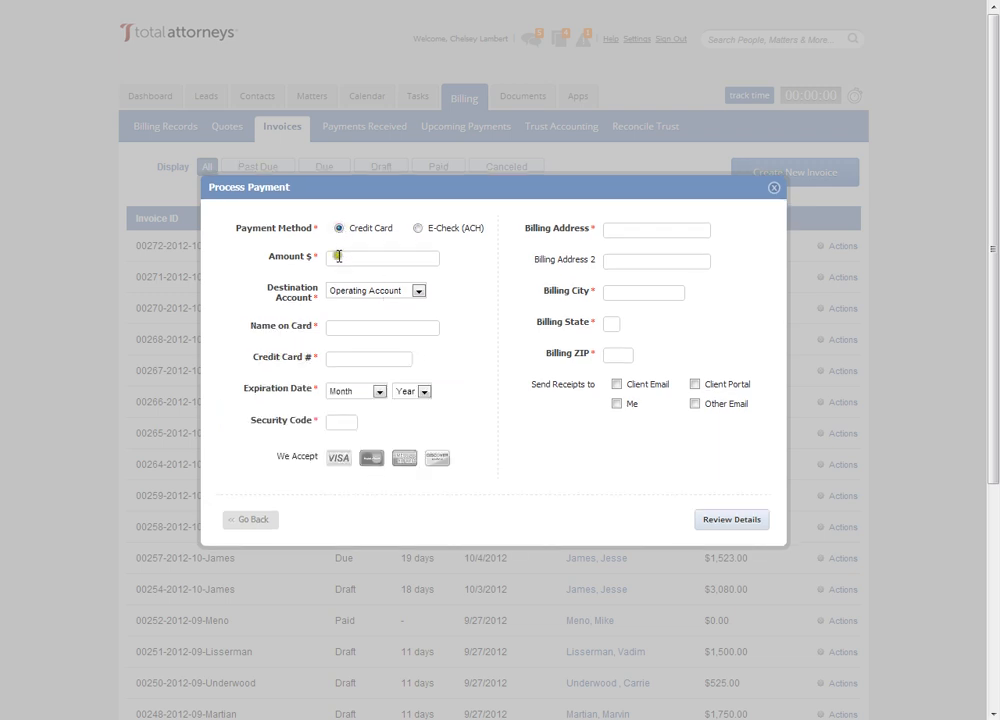
pyautogui.click(338, 262)
pyautogui.click(355, 290)
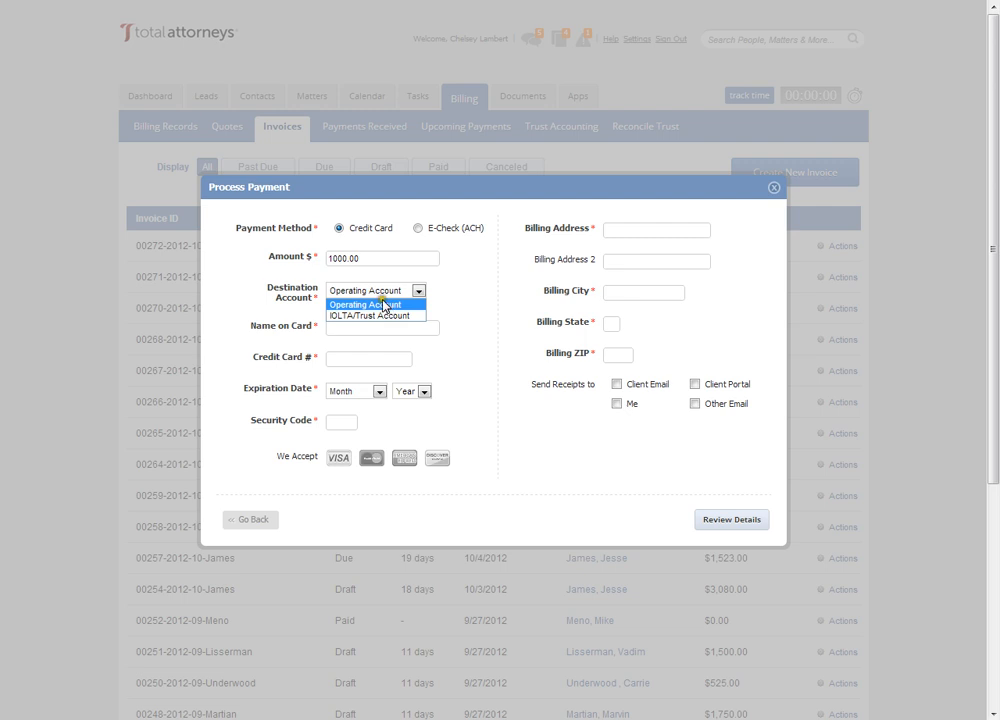
pyautogui.click(392, 317)
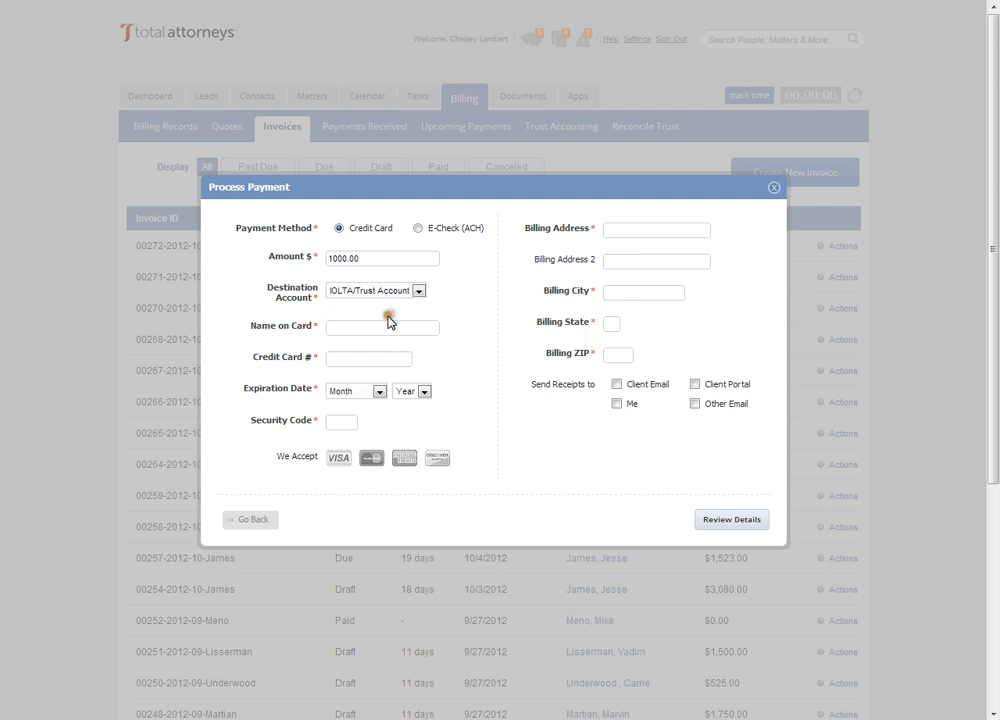
# - Enter the cardholder's name and the credit card number for the payment
pyautogui.click(342, 326)
pyautogui.click(368, 328)
pyautogui.click(332, 334)
pyautogui.write('5454545454545454')
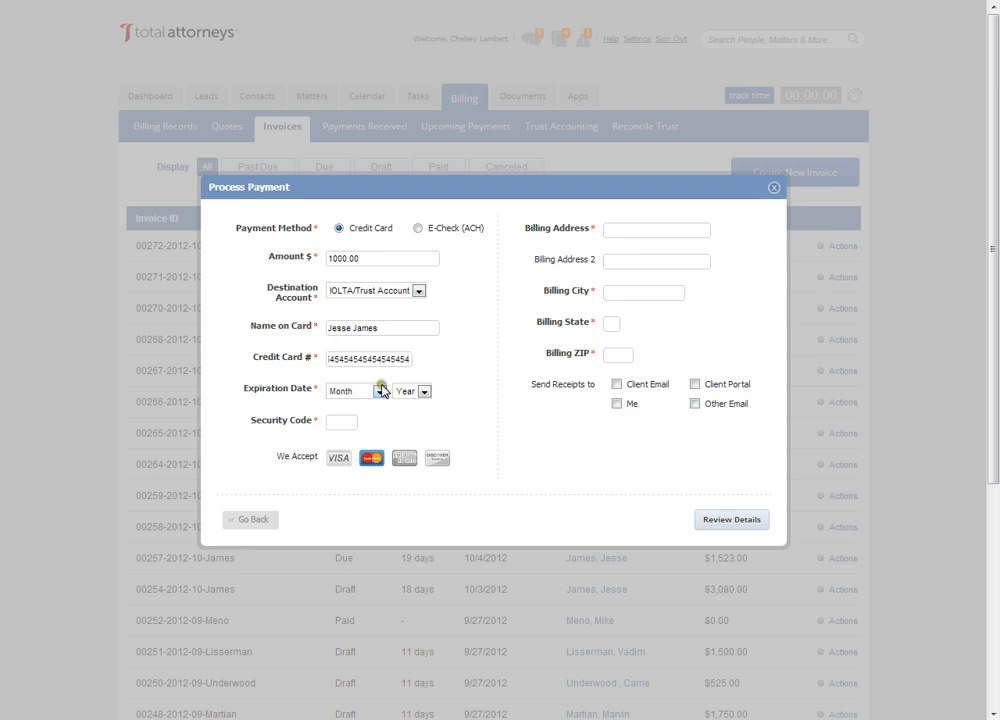
# - Set the card's expiration date to March 2013 and enter its security code
pyautogui.click(379, 391)
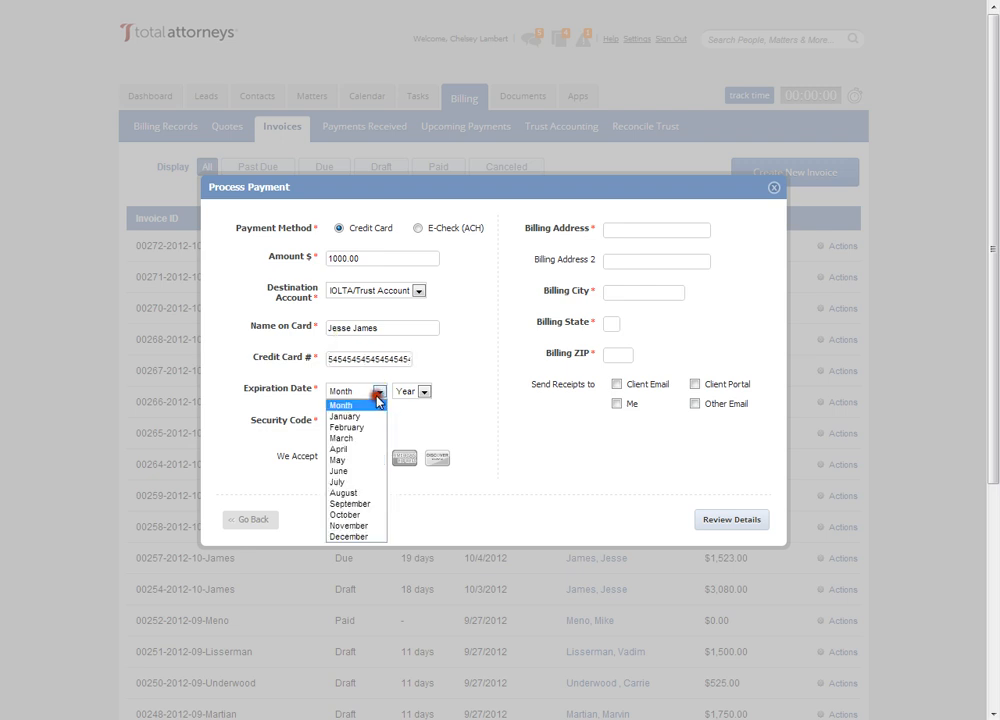
pyautogui.click(376, 438)
pyautogui.click(410, 391)
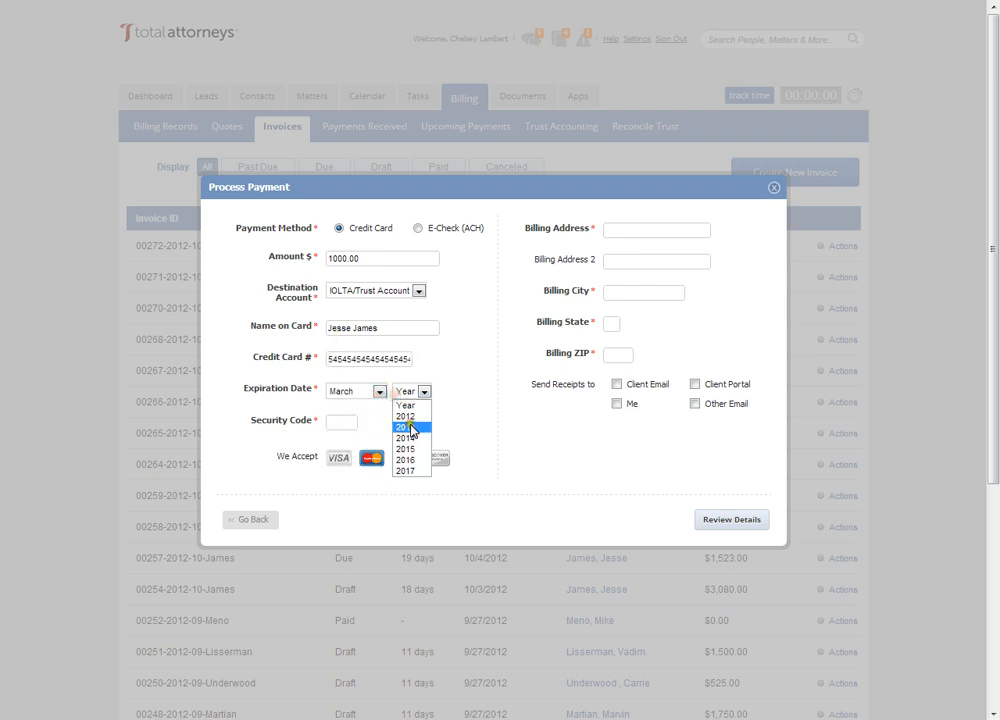
pyautogui.click(406, 426)
pyautogui.click(342, 421)
pyautogui.write('2')
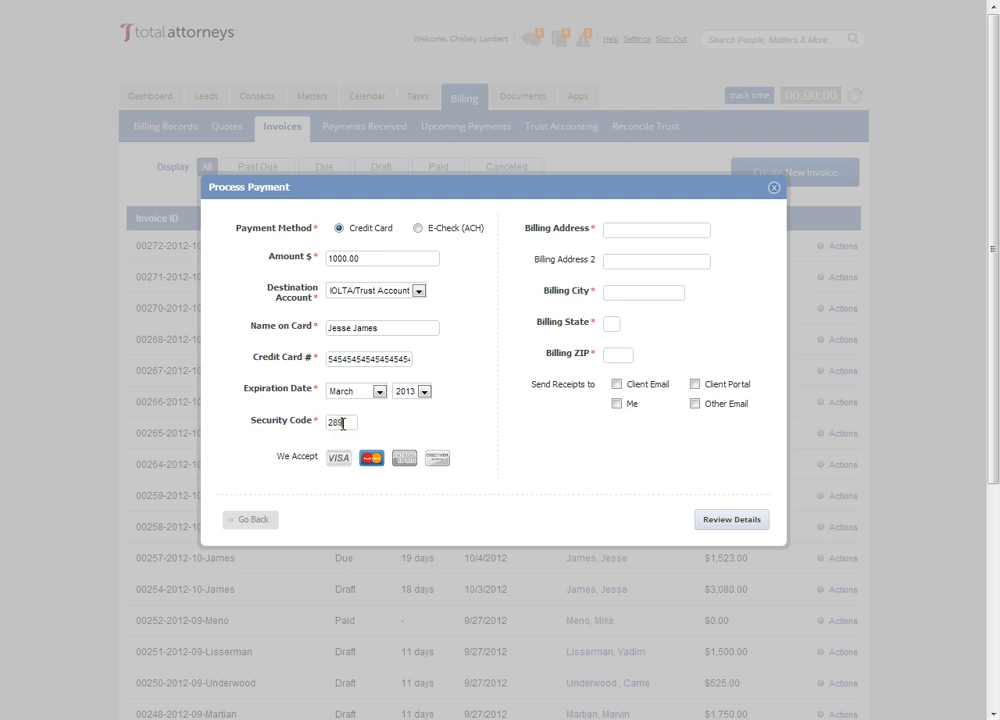
pyautogui.write('89')
# - Fill in the client's billing address, including the city, state and ZIP code
pyautogui.click(609, 290)
pyautogui.write('chicago')
pyautogui.write('IL')
pyautogui.press('Tab')
pyautogui.write('60603')
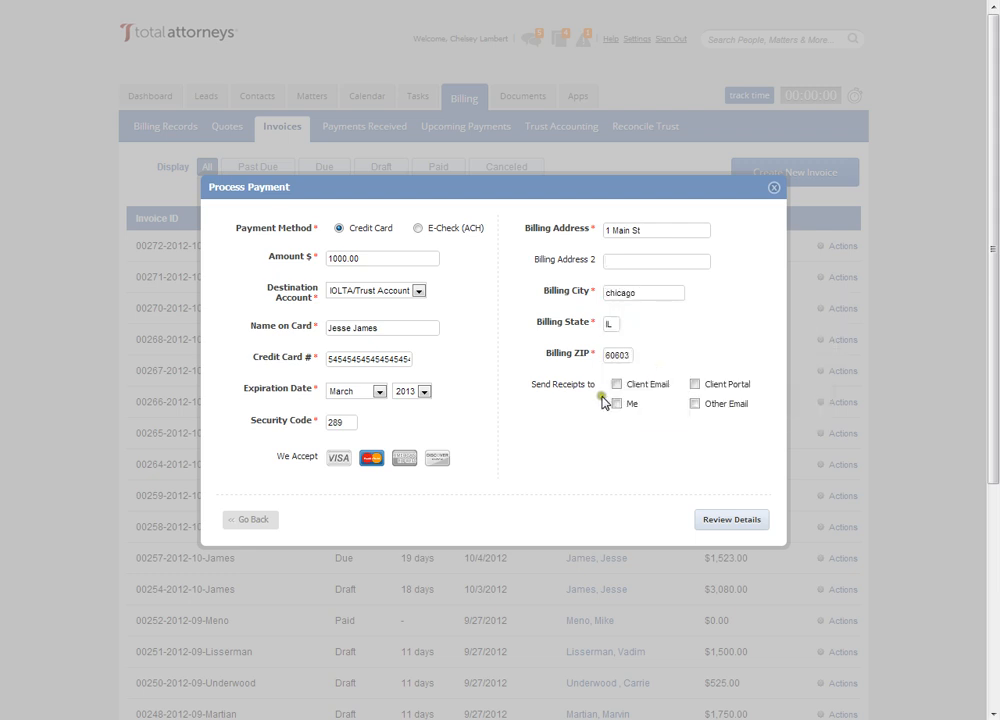
# - Send the receipt to Client Email only and bring up the payment details for review
pyautogui.click(617, 384)
pyautogui.click(695, 404)
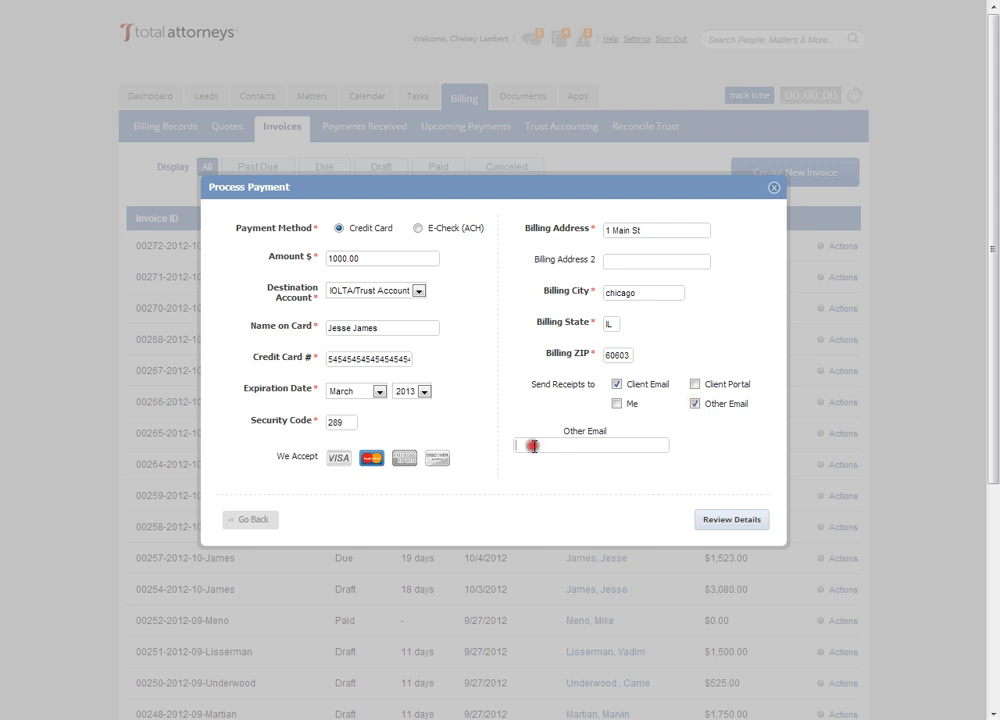
pyautogui.click(695, 404)
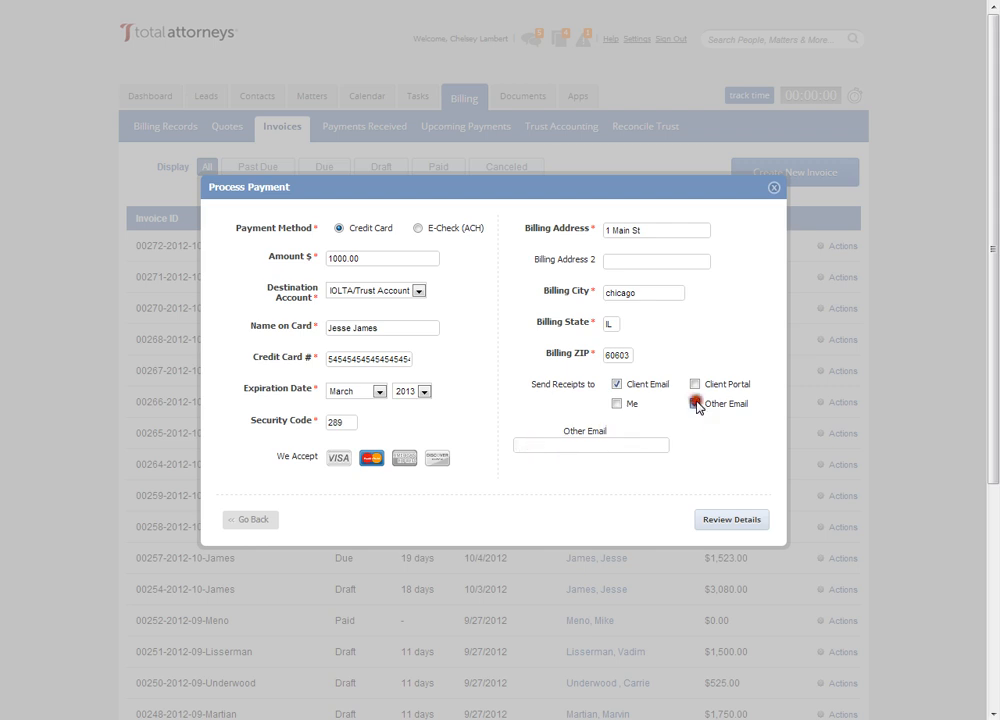
pyautogui.click(723, 521)
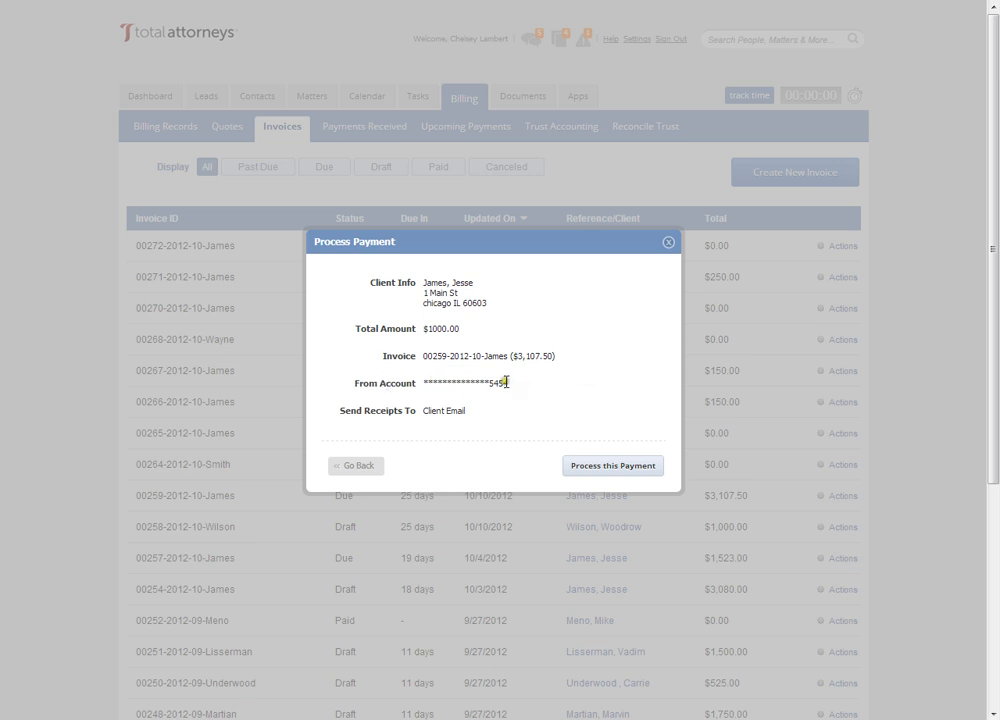
# - Close the payment review and return to the invoice list
pyautogui.click(576, 468)
pyautogui.click(578, 460)
pyautogui.click(667, 243)
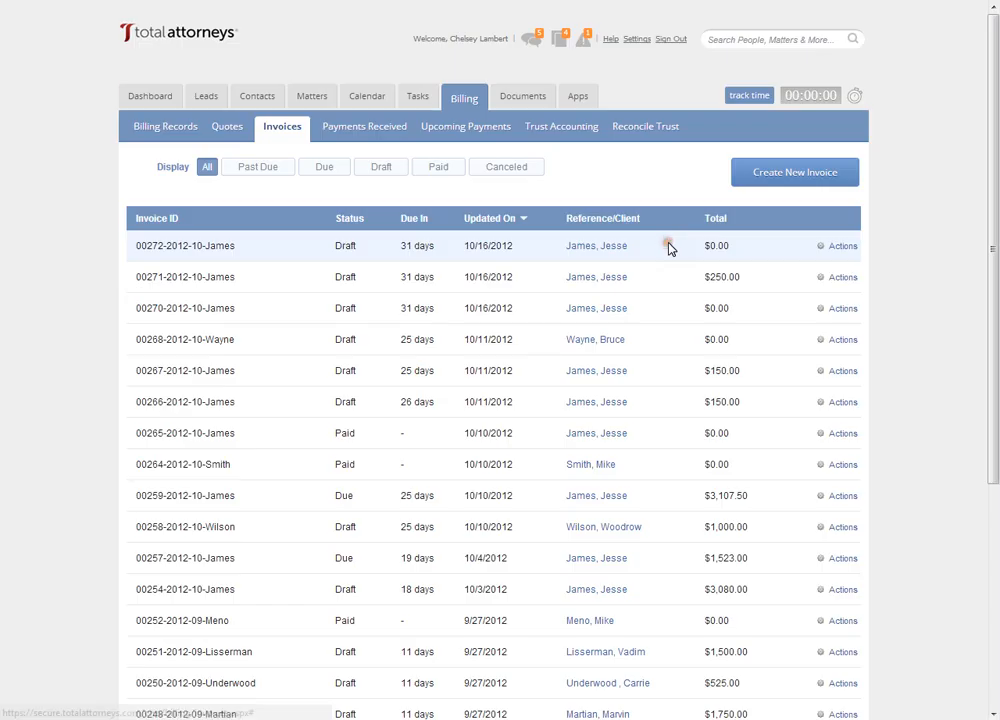
pyautogui.click(830, 433)
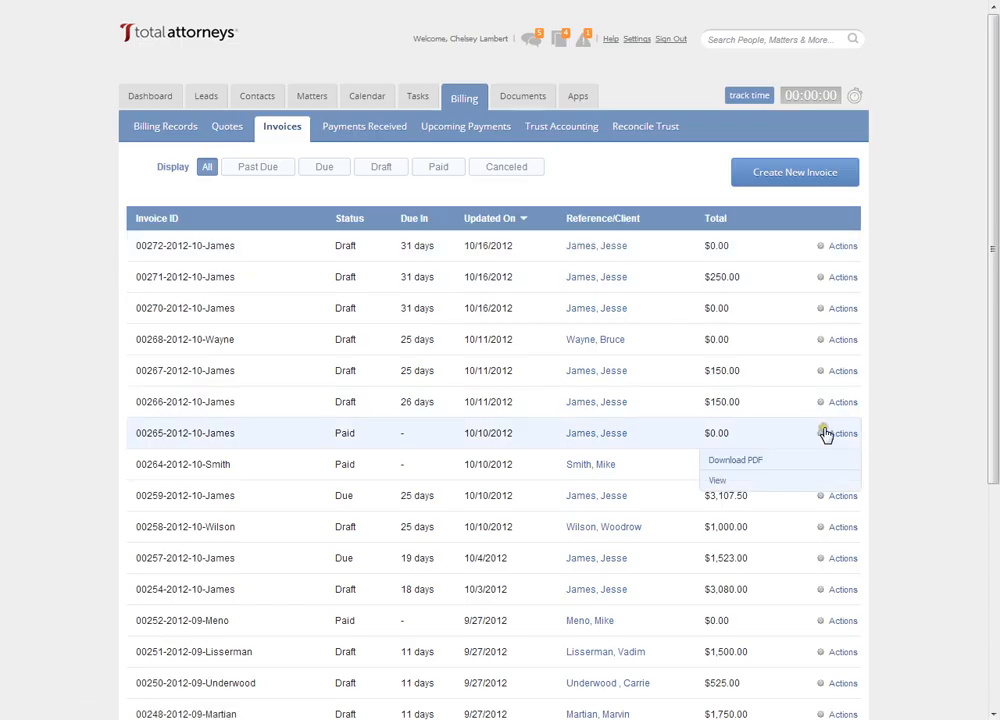
pyautogui.click(913, 542)
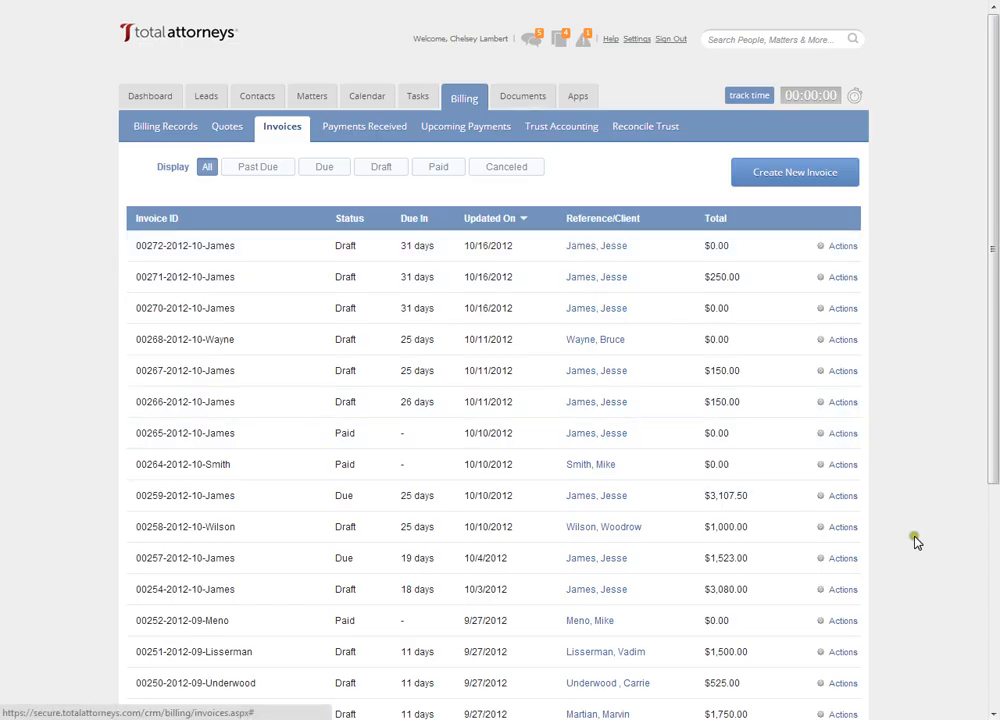
pyautogui.click(826, 527)
pyautogui.click(826, 522)
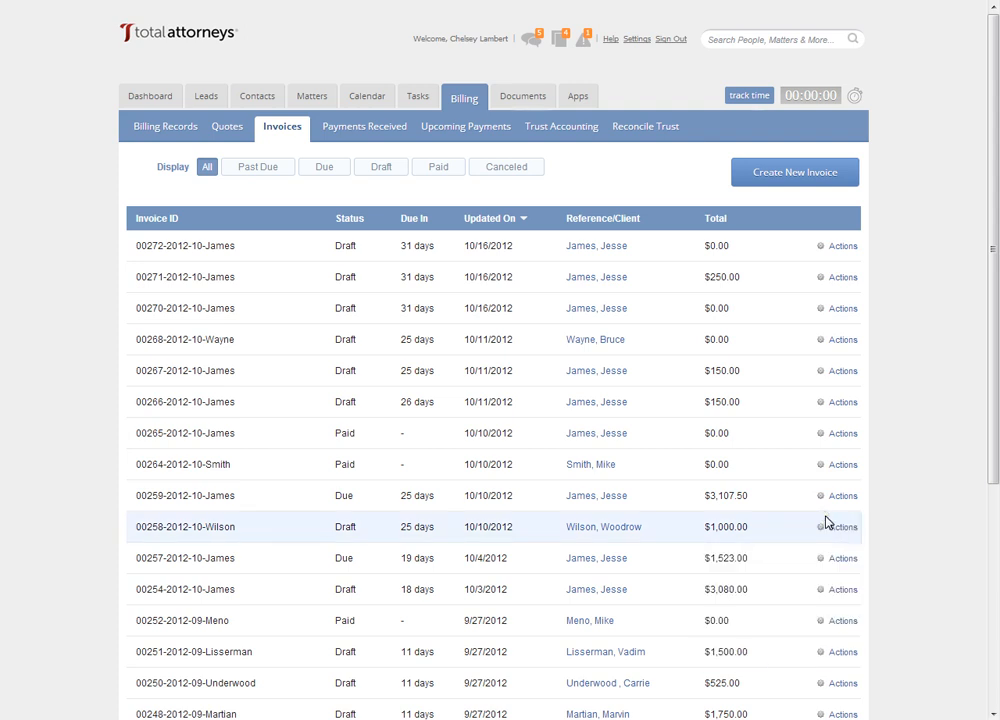
# - Start a recurring payment plan for the due $3,107.50 invoice and continue to its schedule details
pyautogui.click(822, 497)
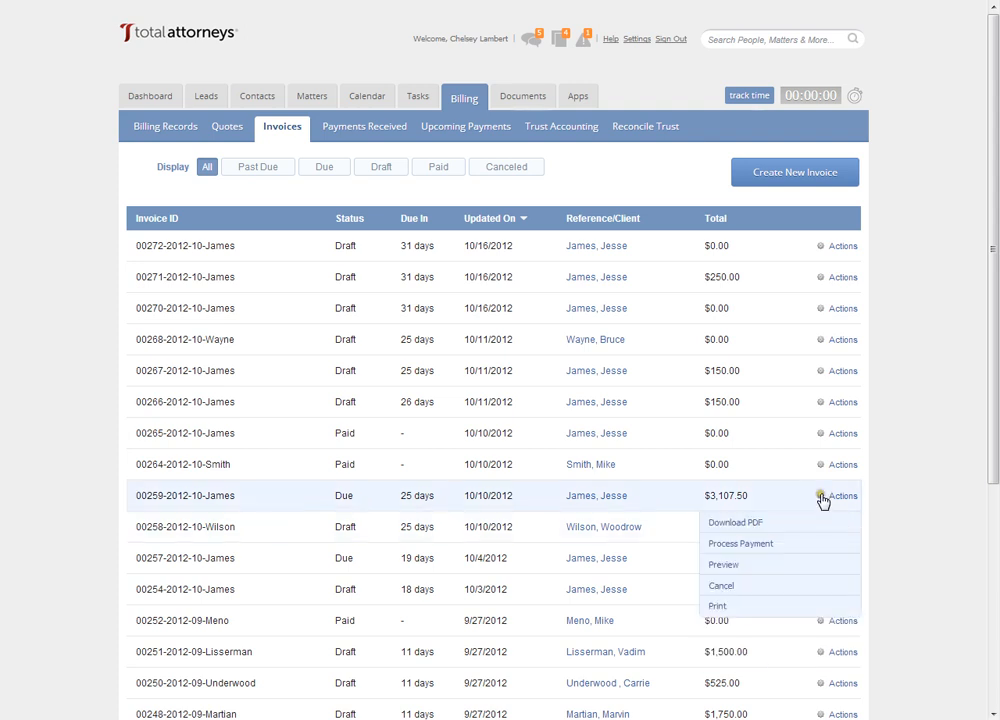
pyautogui.click(759, 543)
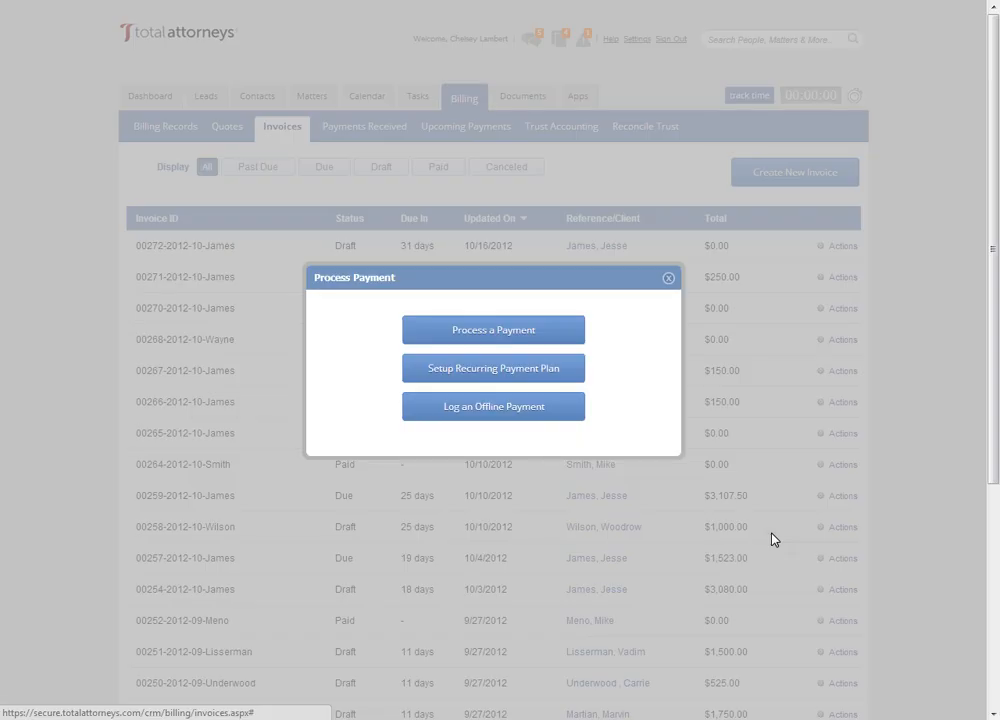
pyautogui.click(507, 378)
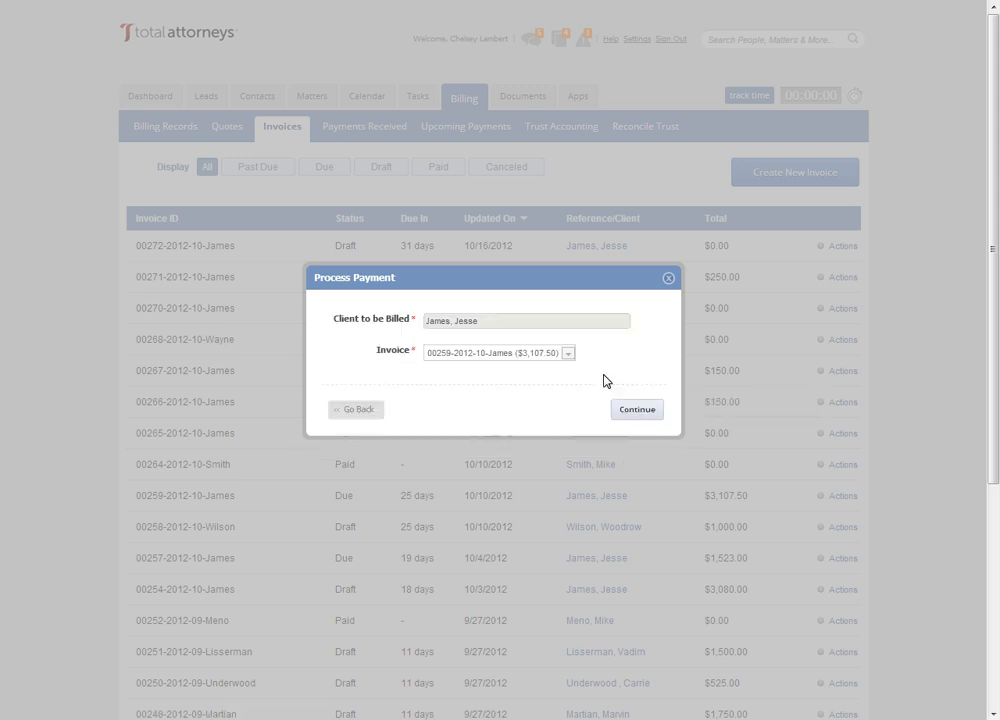
pyautogui.click(628, 410)
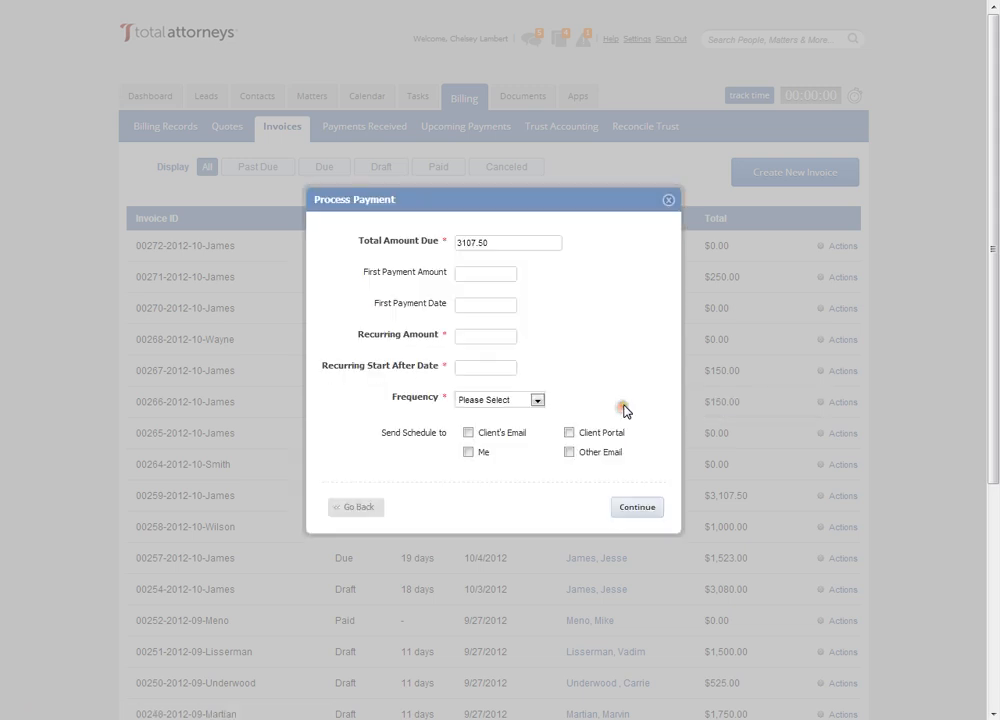
# - Set the plan's first payment amount to 100.00 and its first payment date to 10/16/2012
pyautogui.click(474, 285)
pyautogui.write('100.00')
pyautogui.click(495, 306)
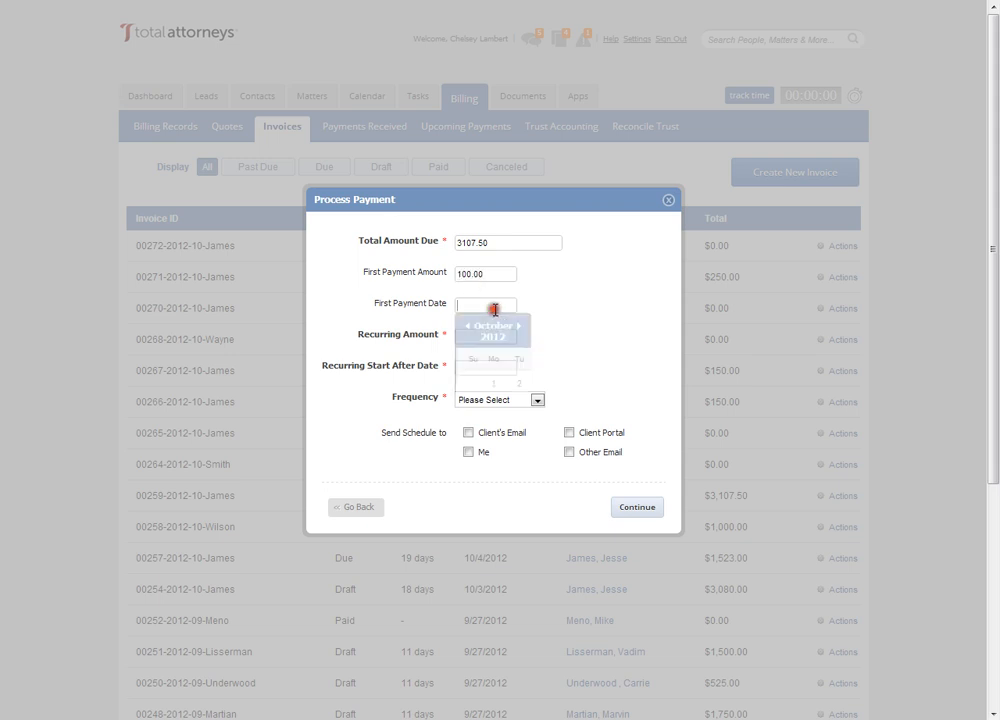
pyautogui.click(521, 428)
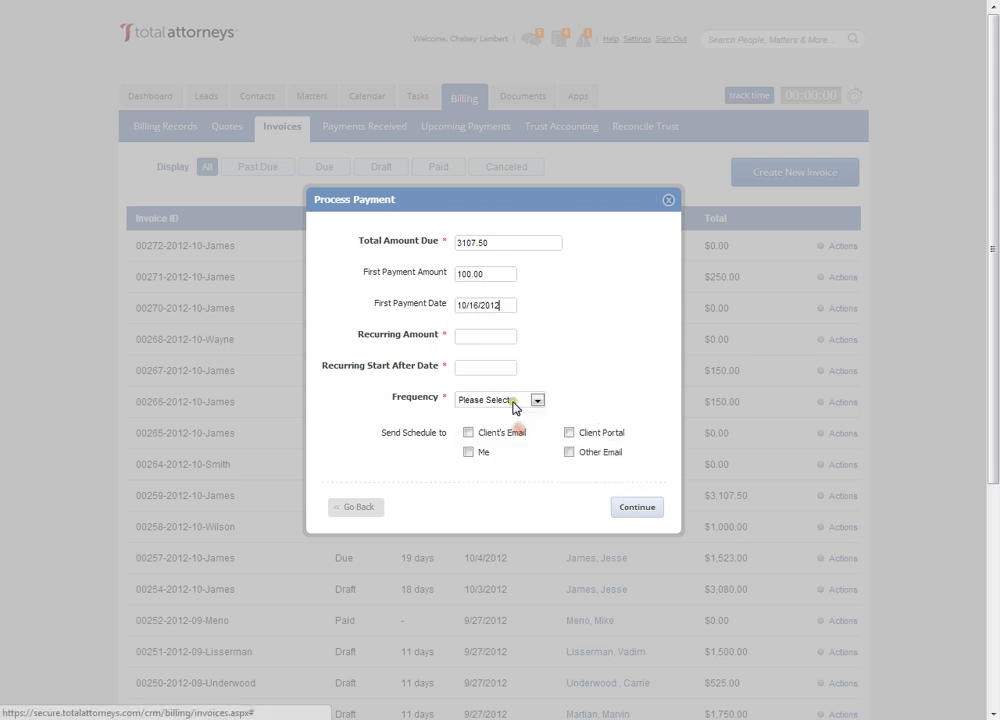
# - Set the recurring amount to 100.00 and the recurring start after date to 10/23/2012
pyautogui.click(474, 337)
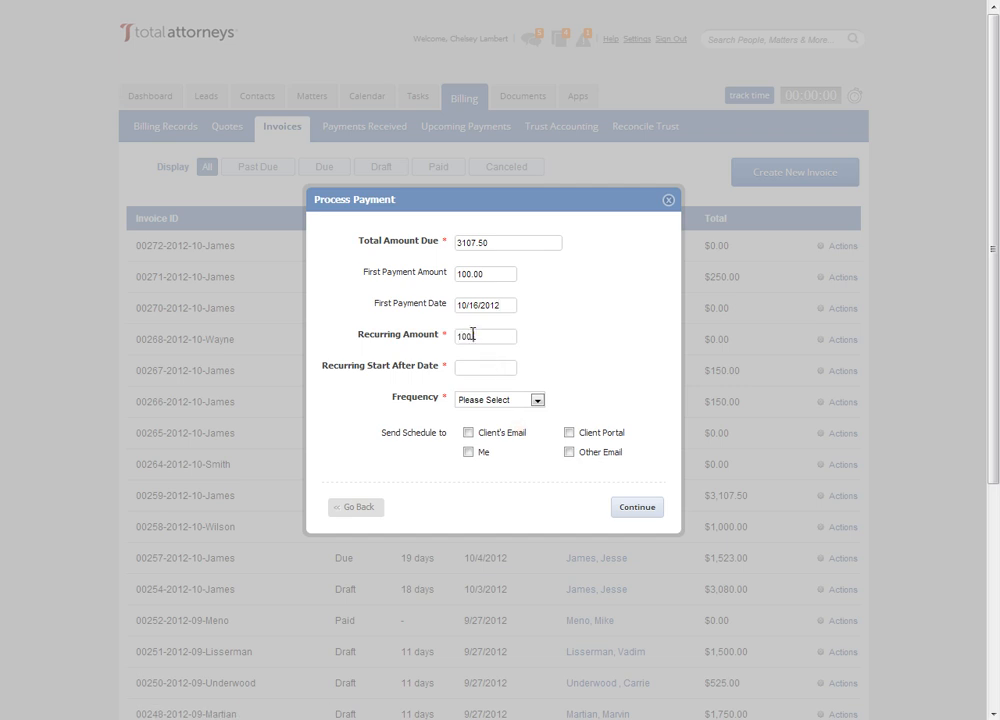
pyautogui.click(478, 367)
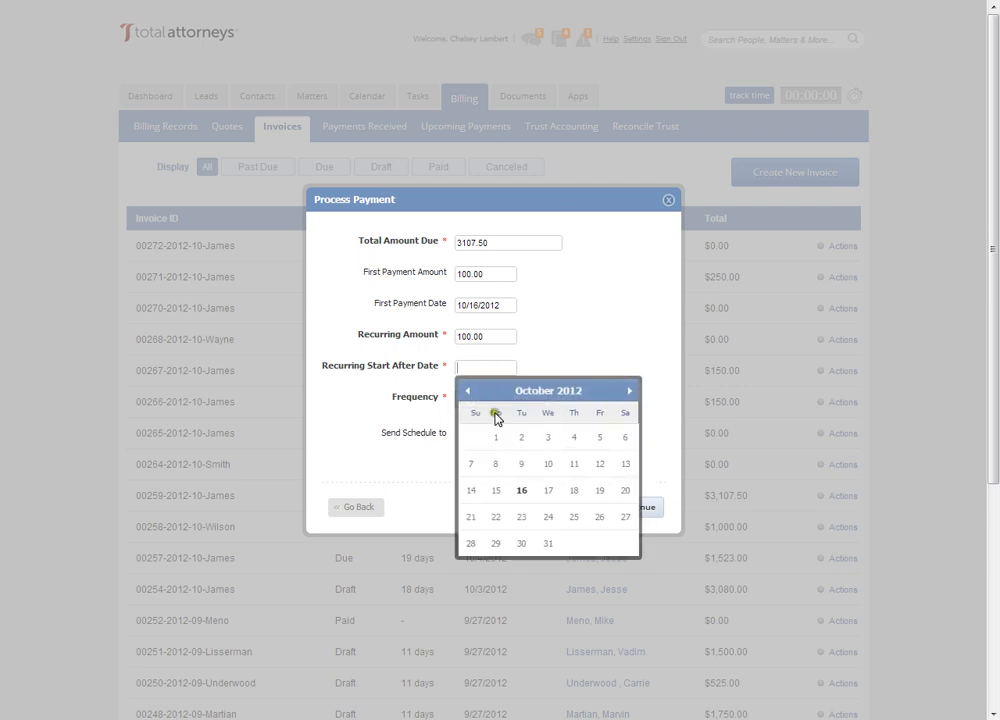
pyautogui.click(521, 518)
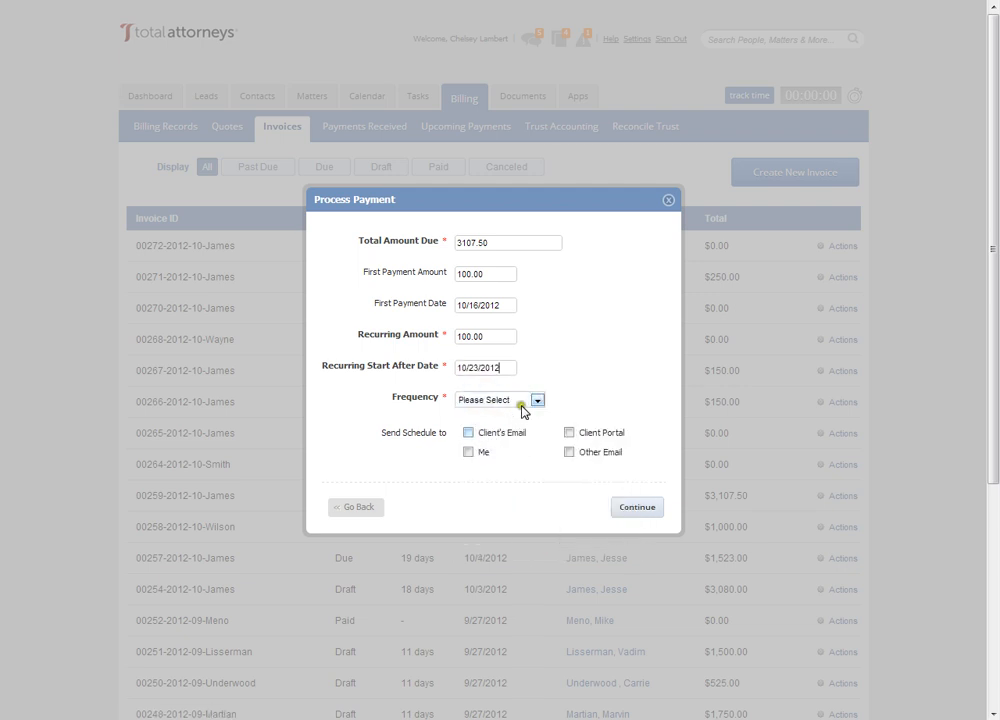
# - Set the plan to recur Weekly on Tuesday, with the schedule sent to the client's email, and continue to the payment method details
pyautogui.click(533, 401)
pyautogui.click(510, 425)
pyautogui.click(513, 432)
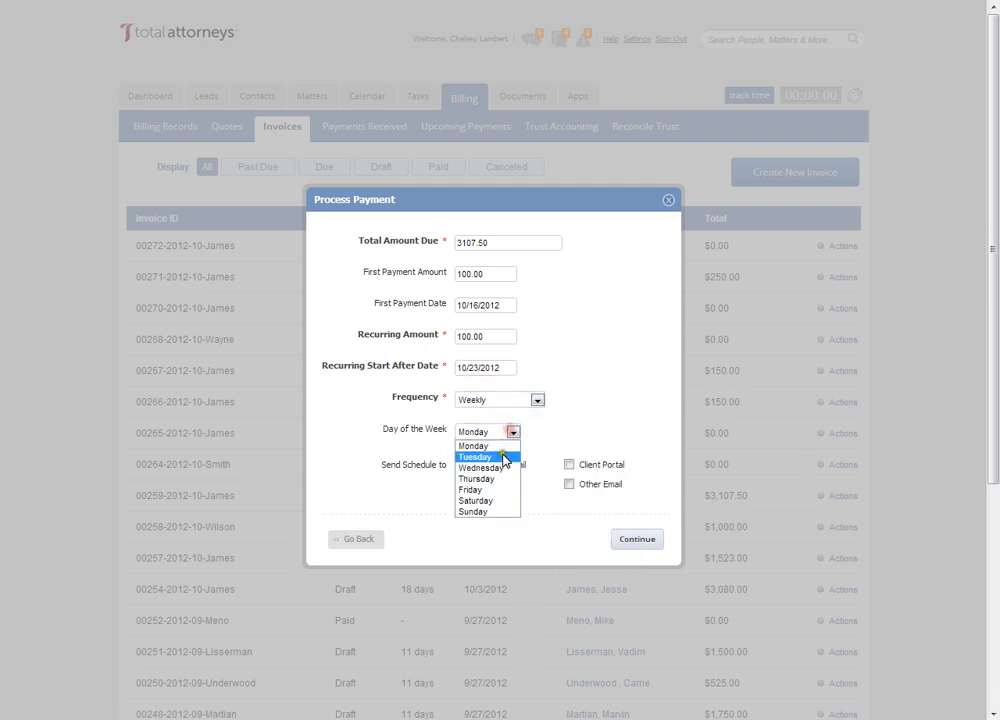
pyautogui.click(504, 458)
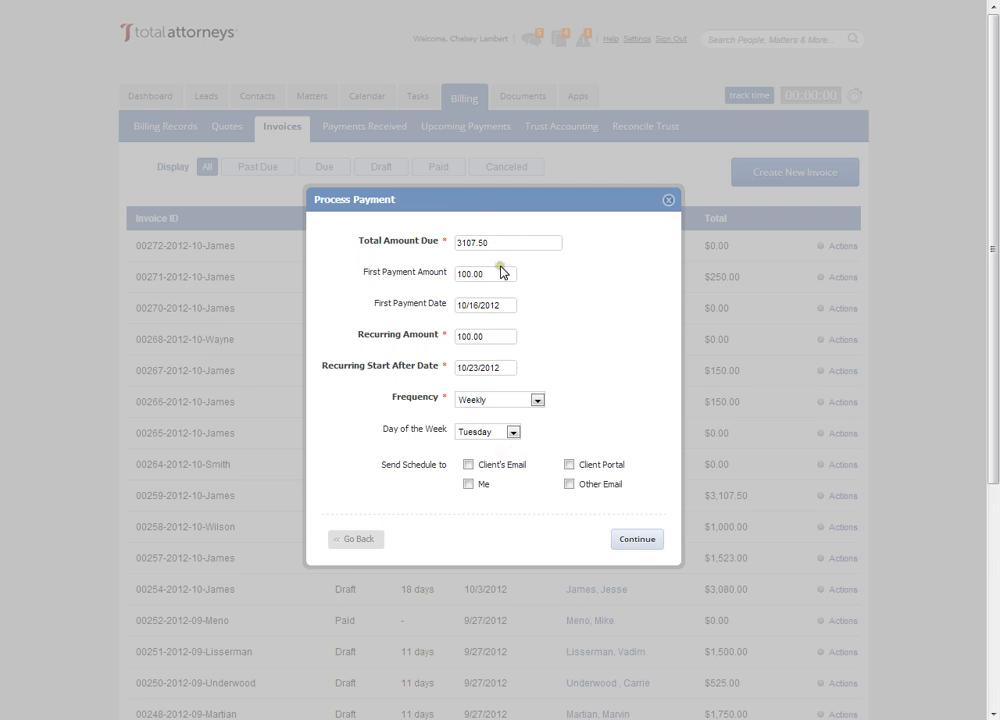
pyautogui.click(467, 464)
pyautogui.click(636, 540)
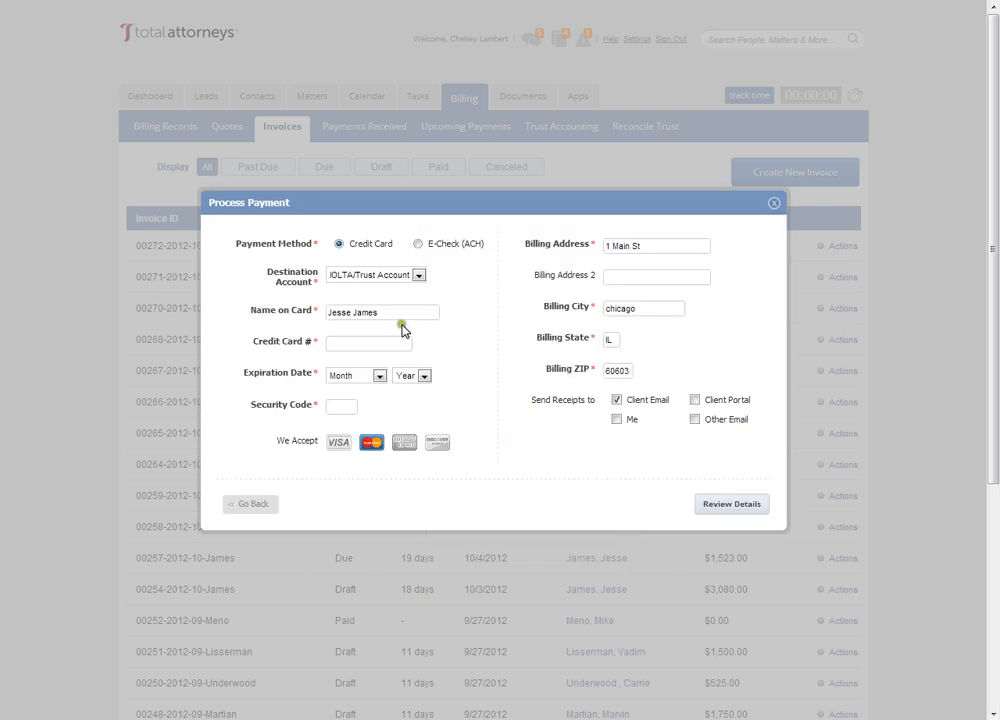
# - Enter the credit card number, a March 2013 expiration date and the security code, and proceed to the payment review
pyautogui.click(364, 342)
pyautogui.write('545454545454545454')
pyautogui.click(336, 377)
pyautogui.click(356, 430)
pyautogui.click(418, 376)
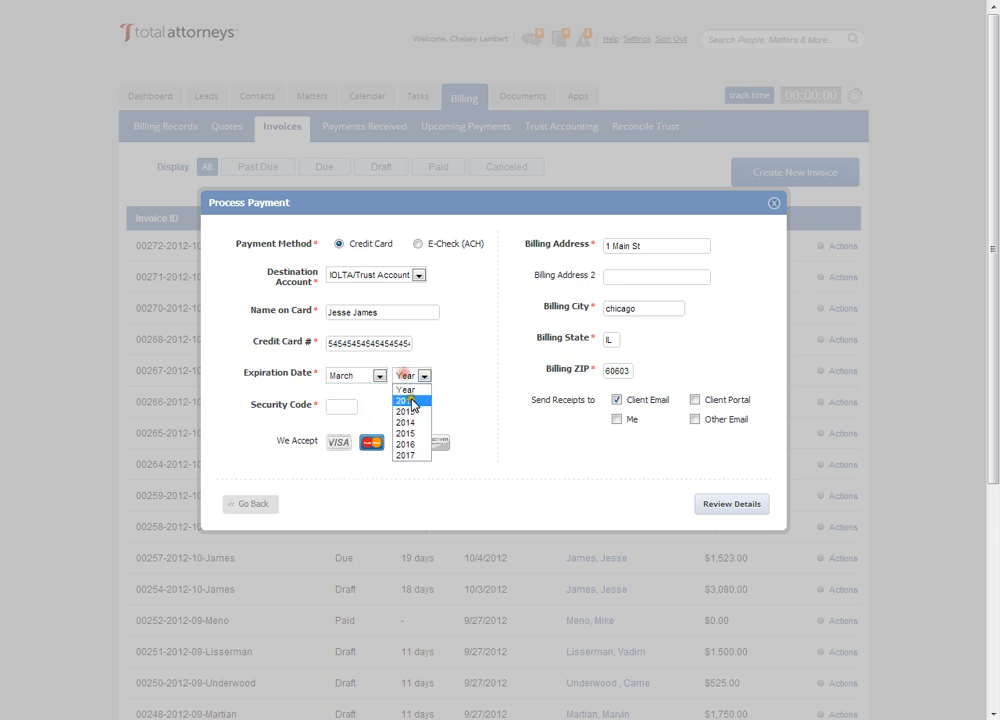
pyautogui.click(410, 398)
pyautogui.click(335, 404)
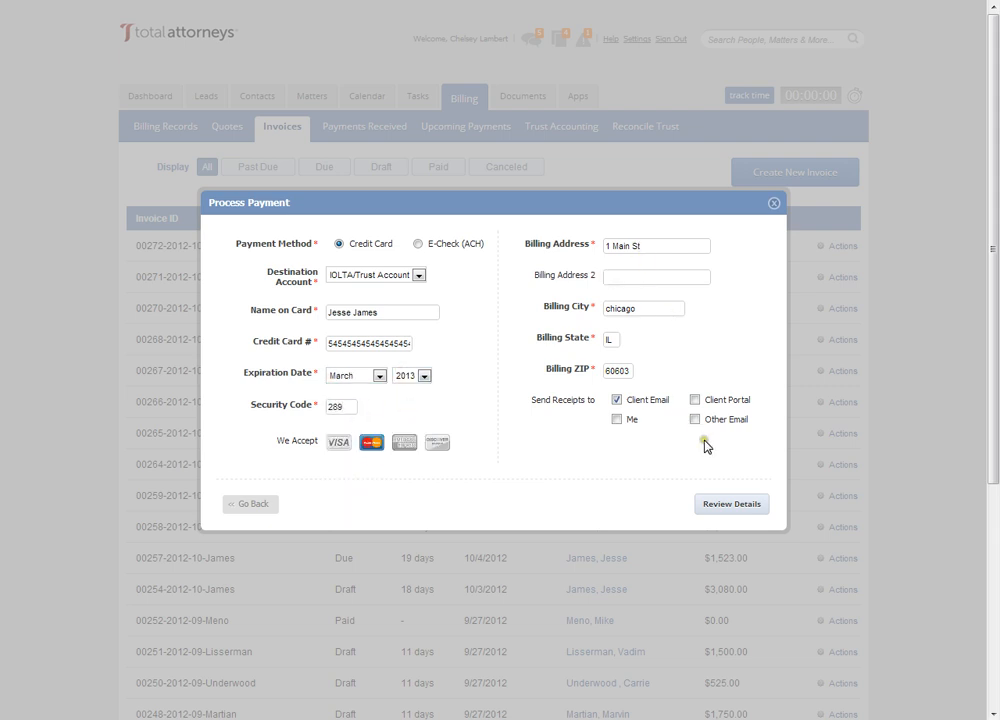
pyautogui.click(745, 506)
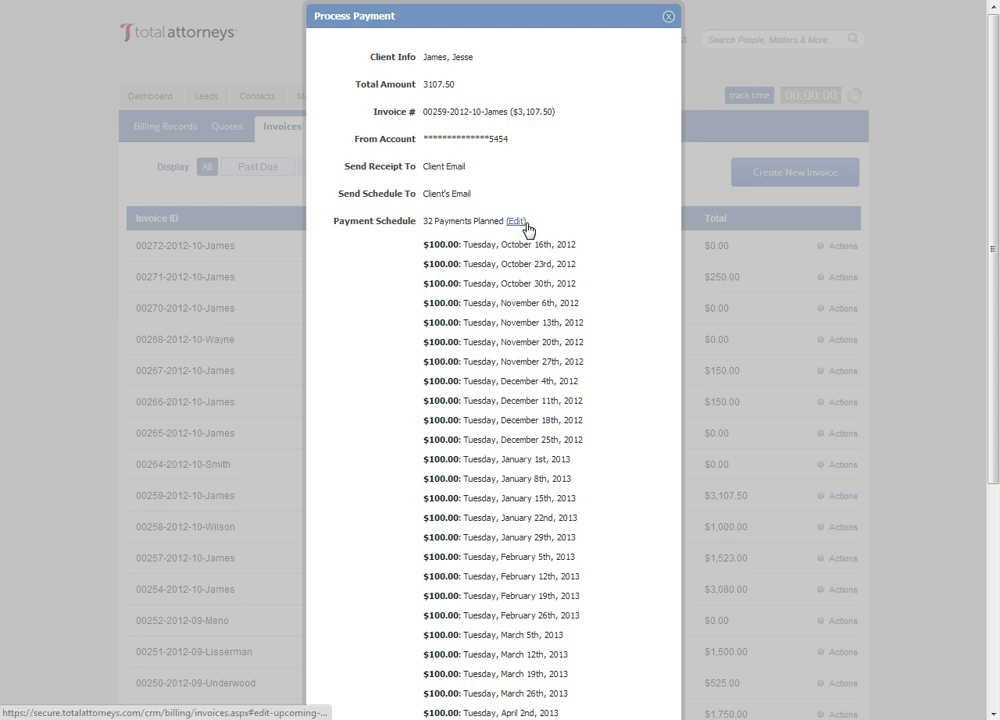
# - Examine the full list of planned payments and the schedule's edit option, and close the review without scheduling the payments
pyautogui.scroll(-3, 502, 319)
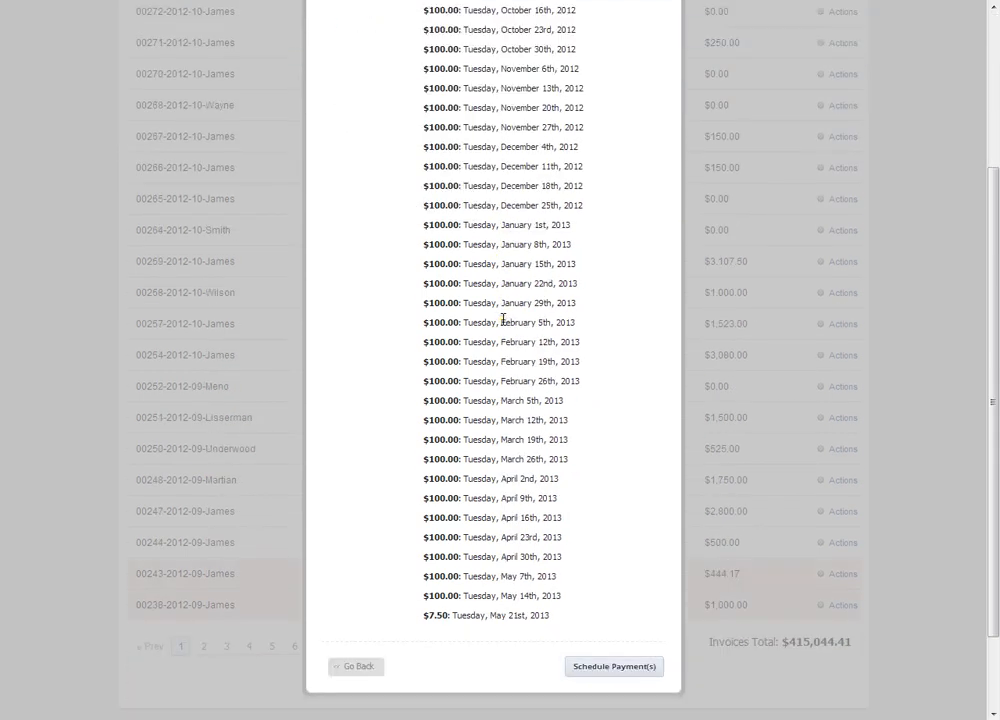
pyautogui.scroll(-1, 502, 319)
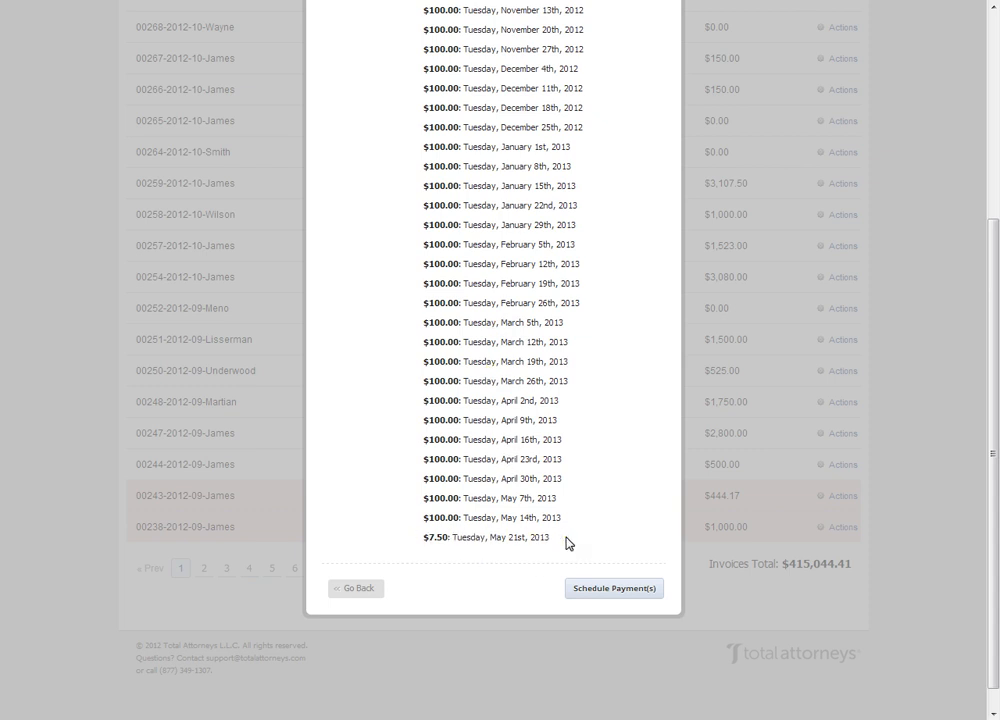
pyautogui.scroll(4, 456, 515)
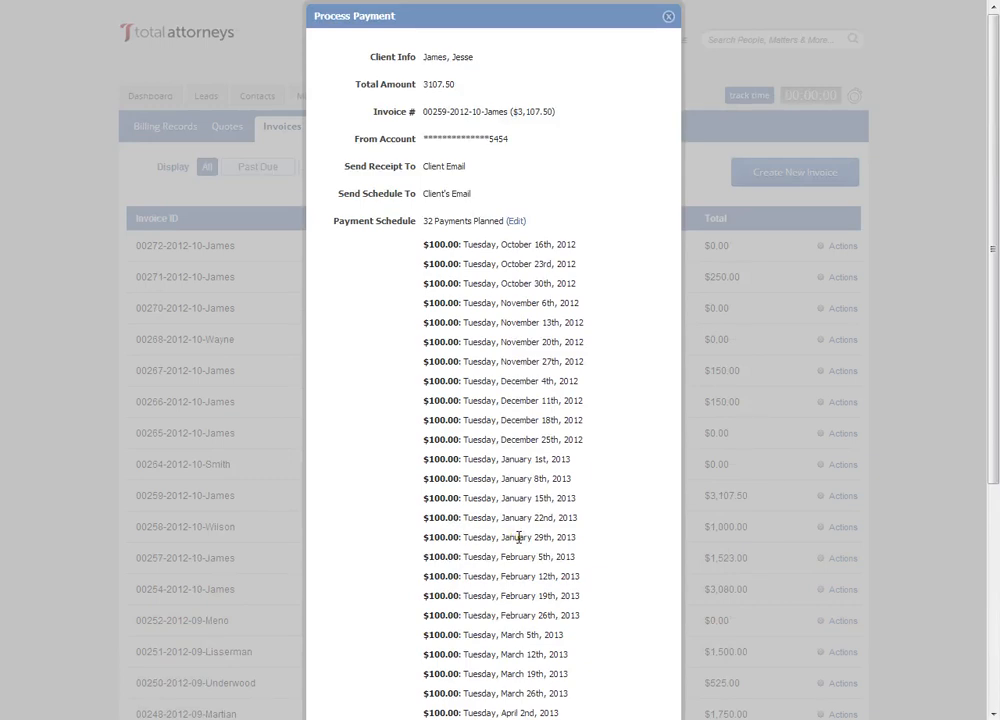
pyautogui.scroll(-4, 519, 537)
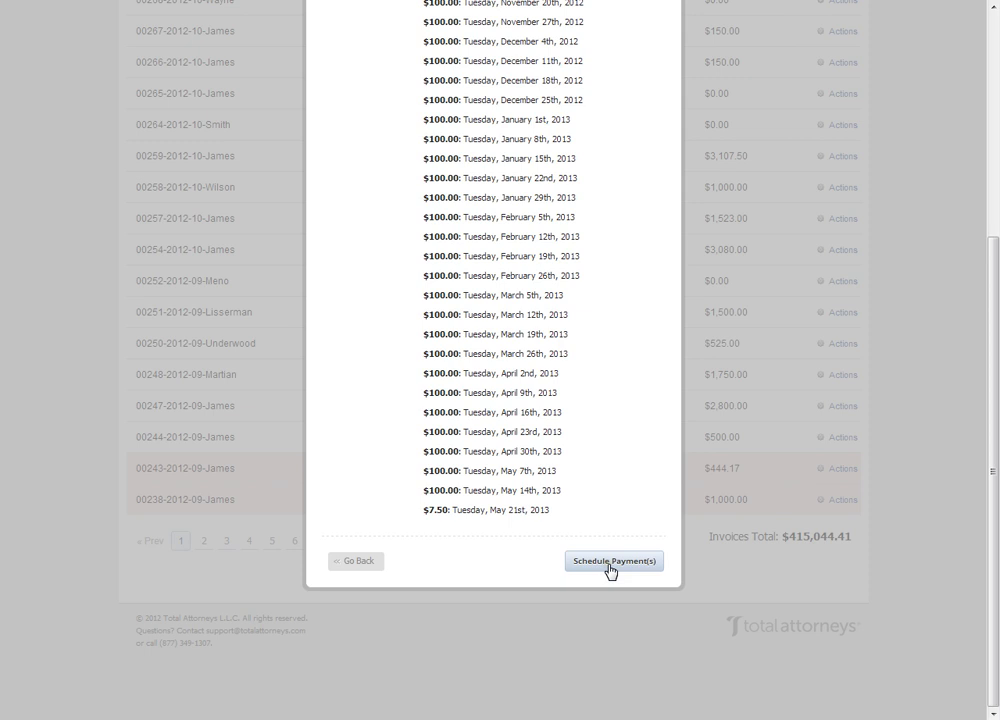
pyautogui.scroll(4, 610, 570)
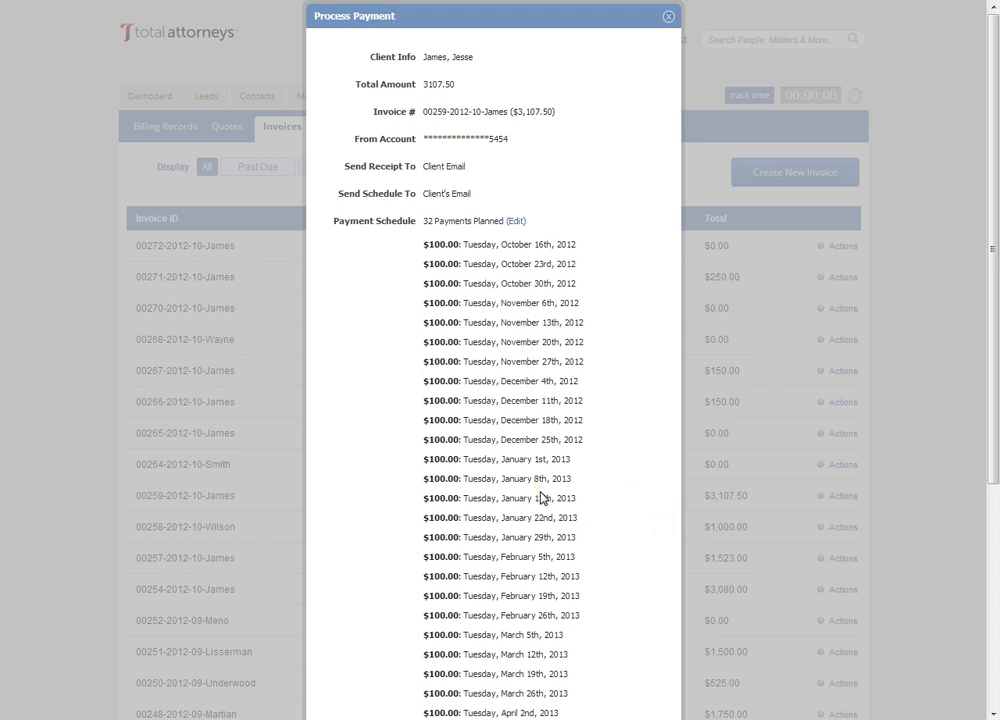
pyautogui.click(518, 223)
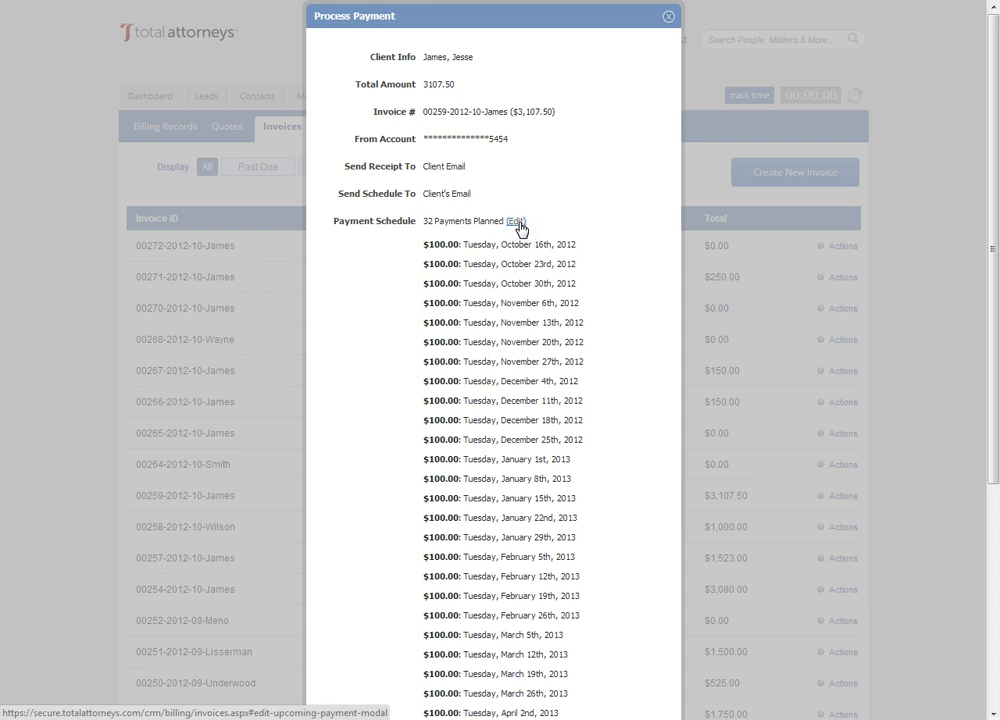
pyautogui.click(513, 223)
pyautogui.click(513, 223)
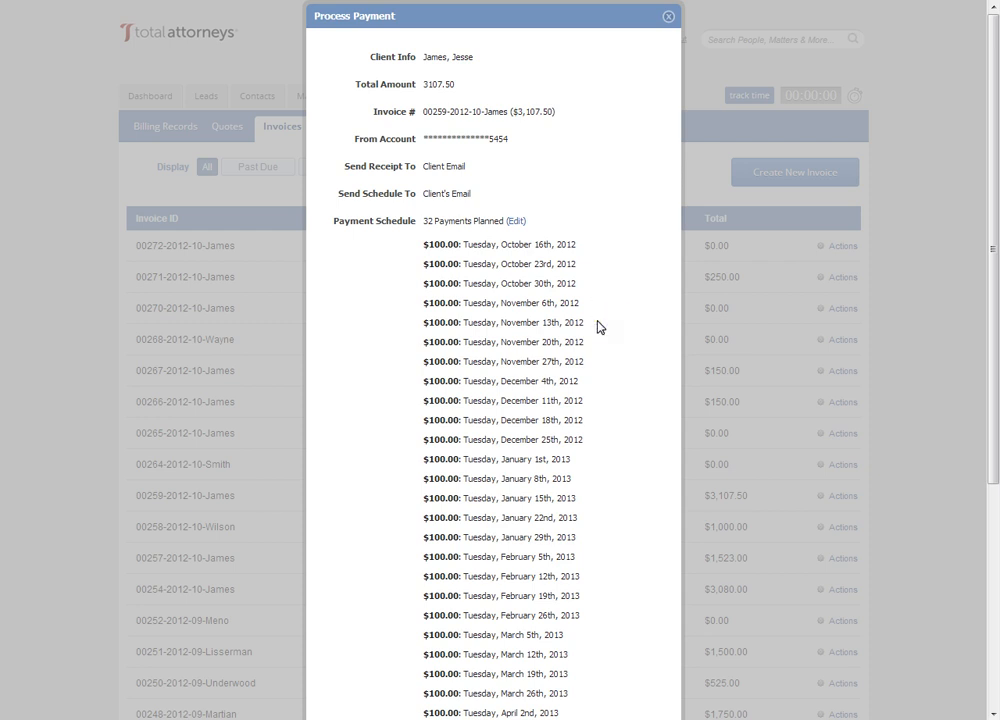
pyautogui.scroll(-1, 600, 326)
pyautogui.scroll(1, 597, 322)
pyautogui.click(668, 17)
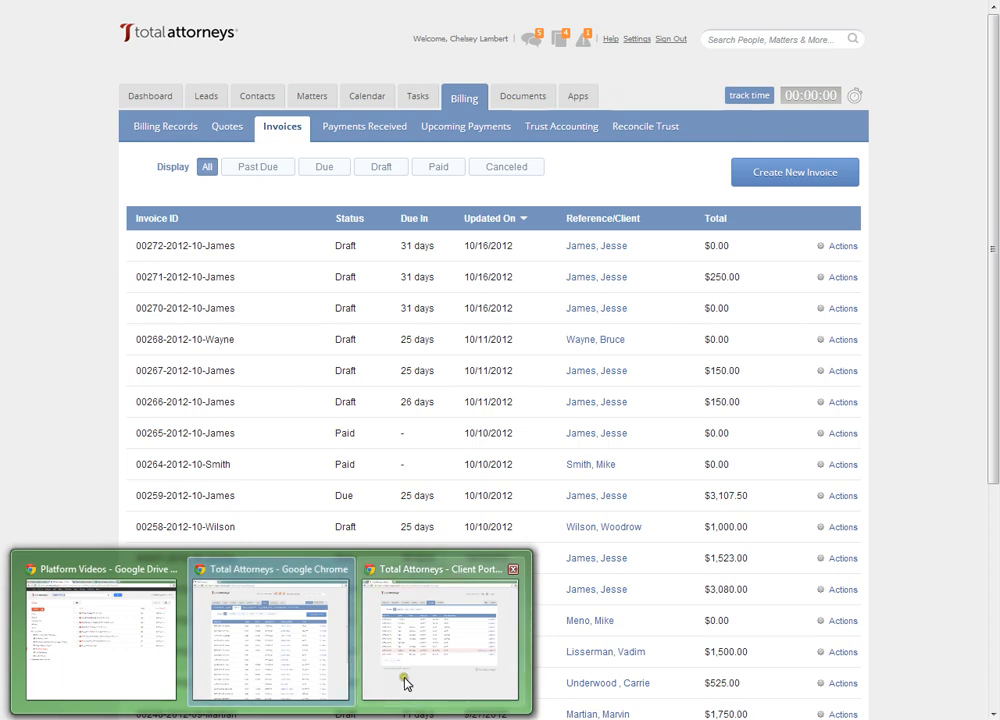
# - Switch to the Client Portal browser window and open the payment form for the past due $4,125.00 invoice
pyautogui.click(405, 679)
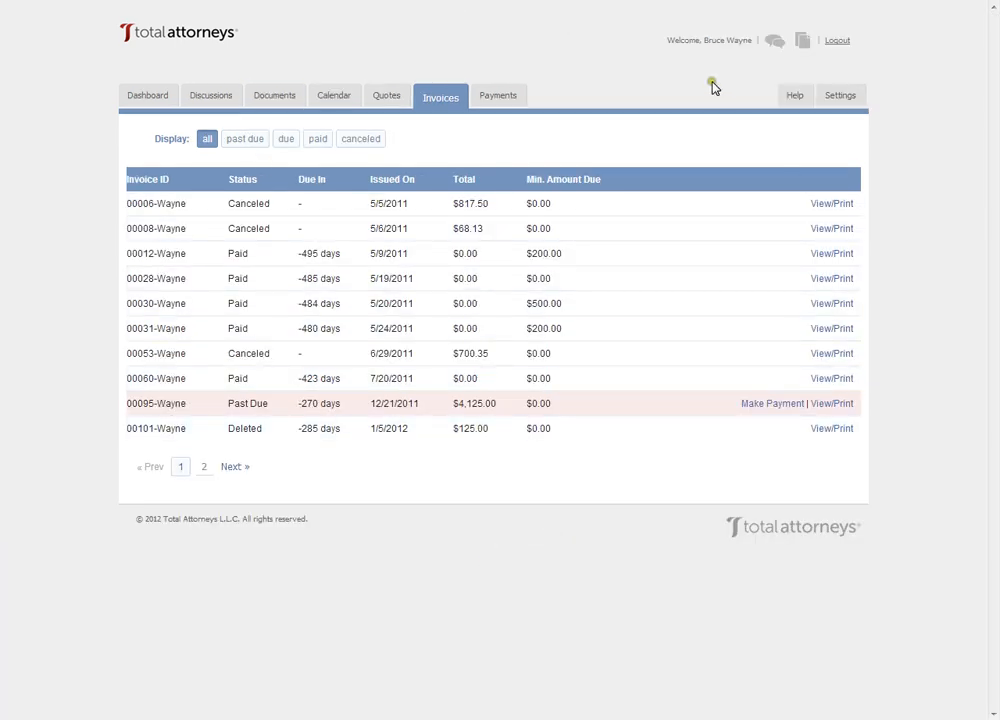
pyautogui.click(689, 66)
pyautogui.click(640, 56)
pyautogui.click(645, 56)
pyautogui.click(735, 47)
pyautogui.click(749, 404)
pyautogui.click(759, 405)
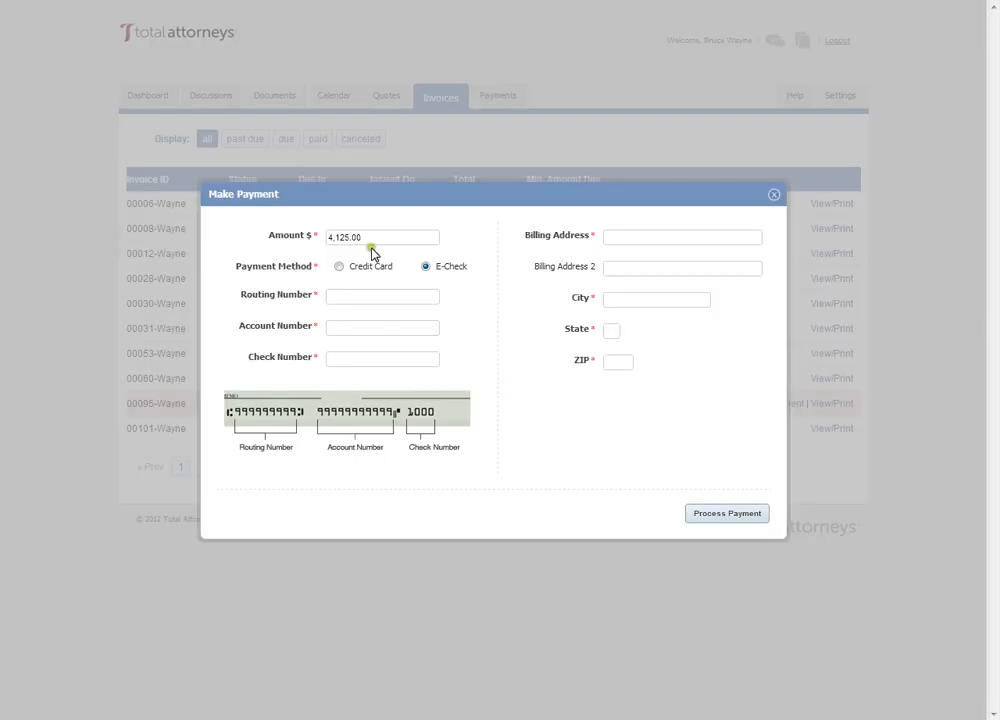
# - Compare the payment form's Credit Card and E-Check fields, and close the form without processing a payment
pyautogui.click(339, 267)
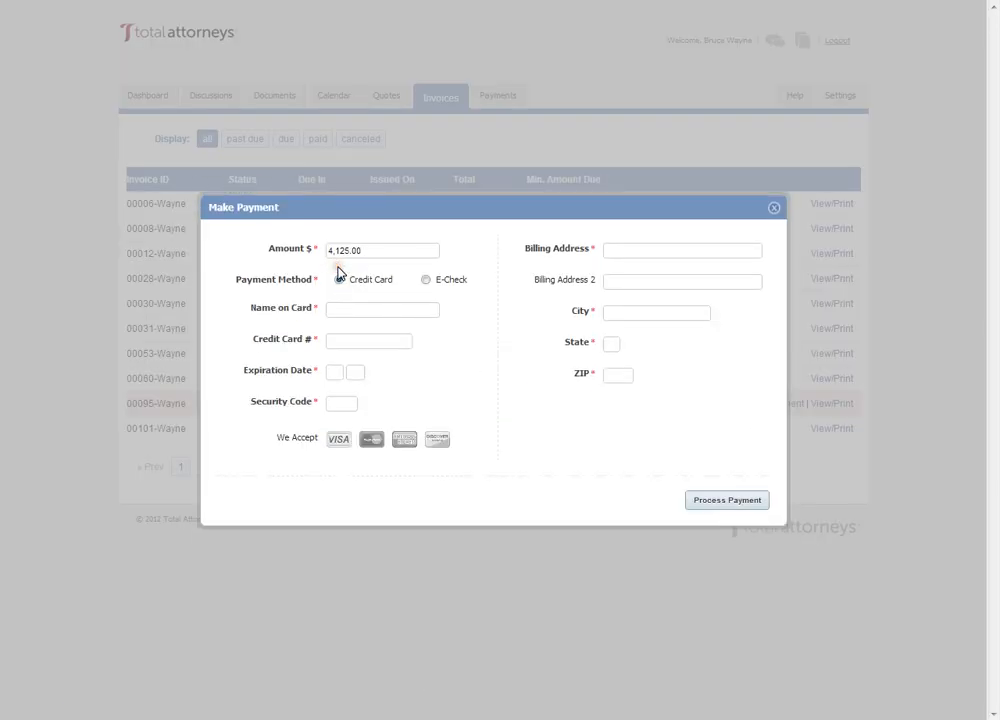
pyautogui.click(429, 282)
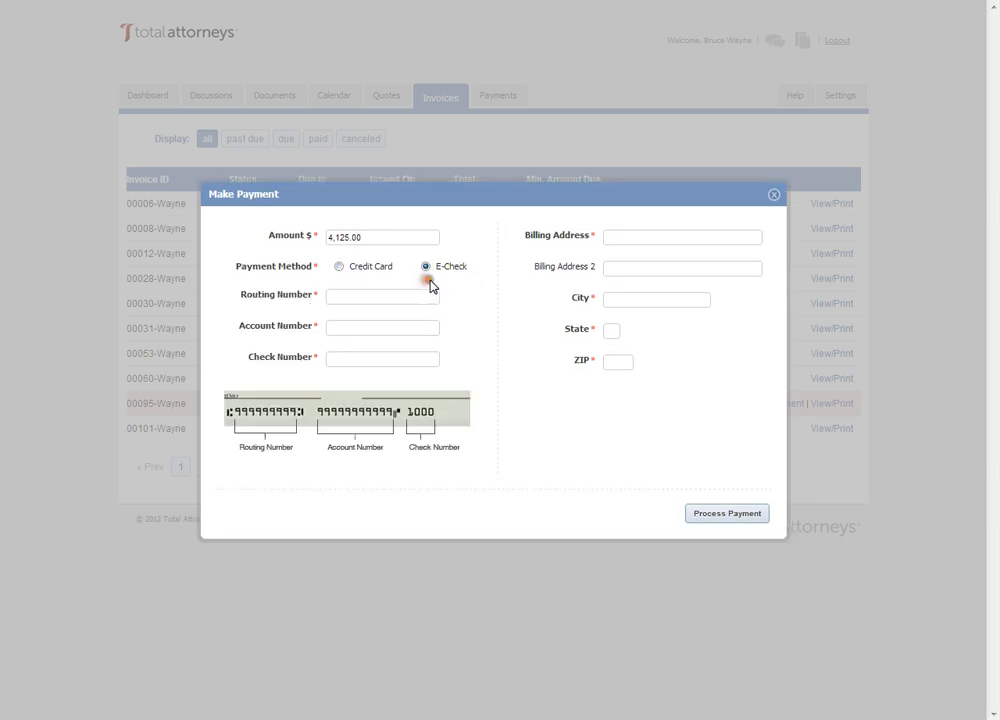
pyautogui.click(337, 293)
pyautogui.click(341, 327)
pyautogui.click(339, 267)
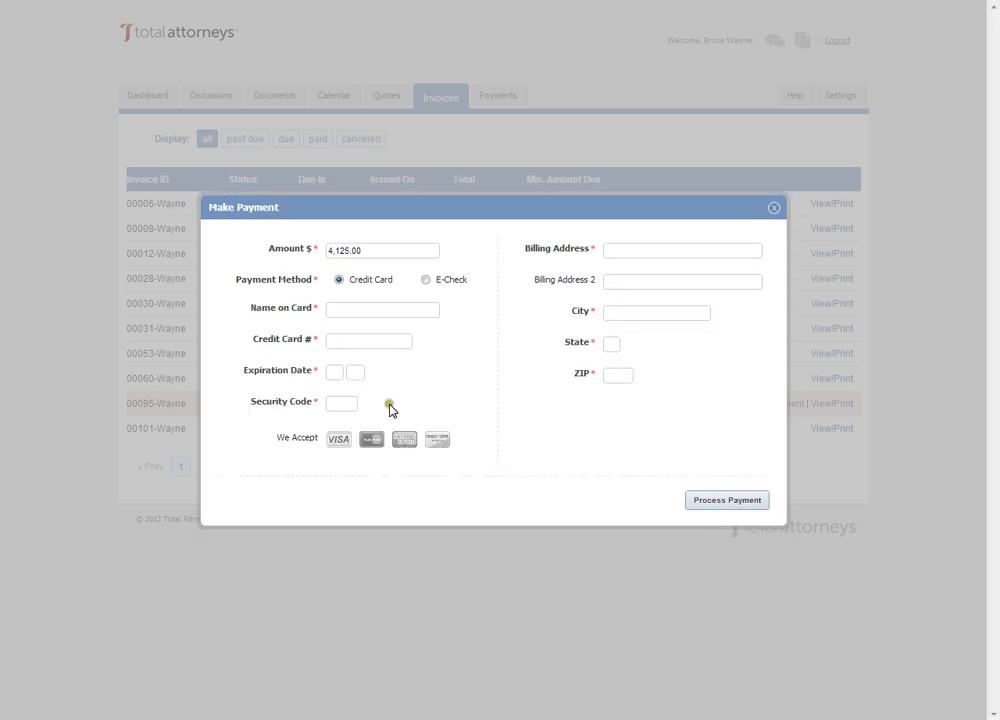
pyautogui.click(343, 310)
pyautogui.click(773, 209)
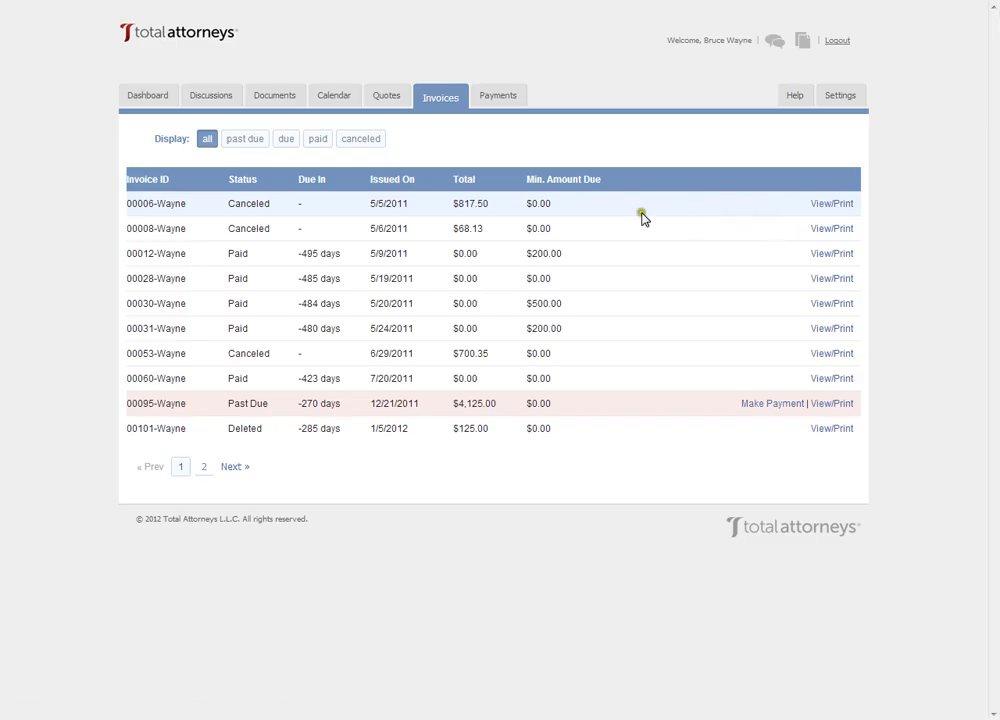